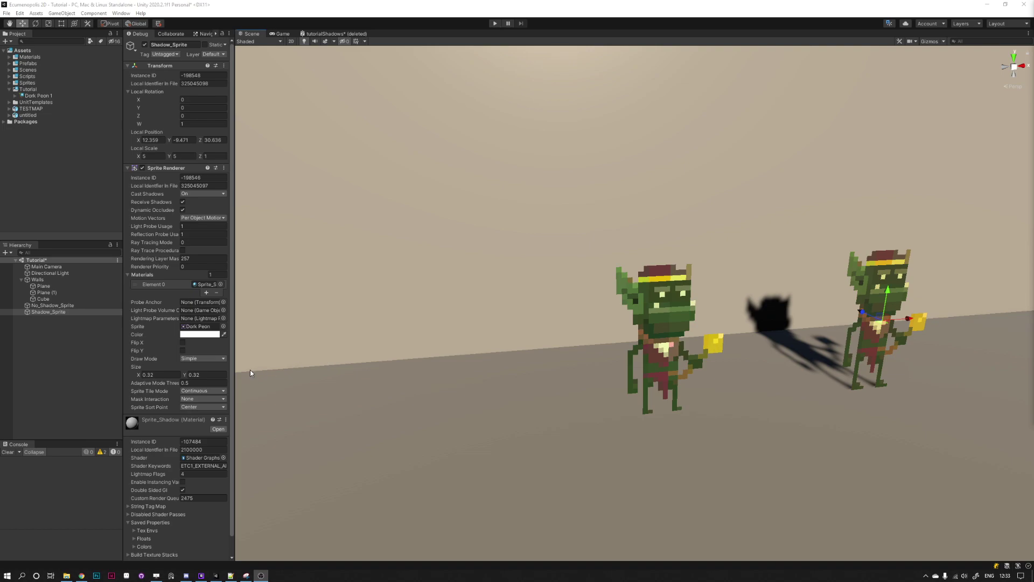
# - Collapse the Walls group and save the Tutorial scene with Ctrl+S
pyautogui.click(21, 280)
pyautogui.click(48, 323)
pyautogui.hotkey('ctrl', 's')
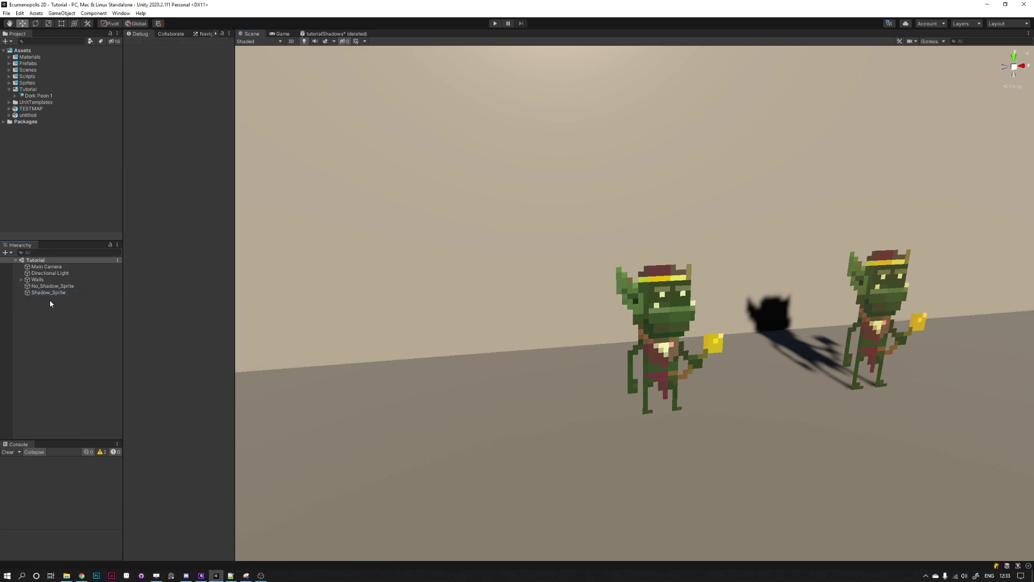
# - Switch the Inspector from Debug back to Normal mode and compare Shadow_Sprite with No_Shadow_Sprite
pyautogui.click(48, 292)
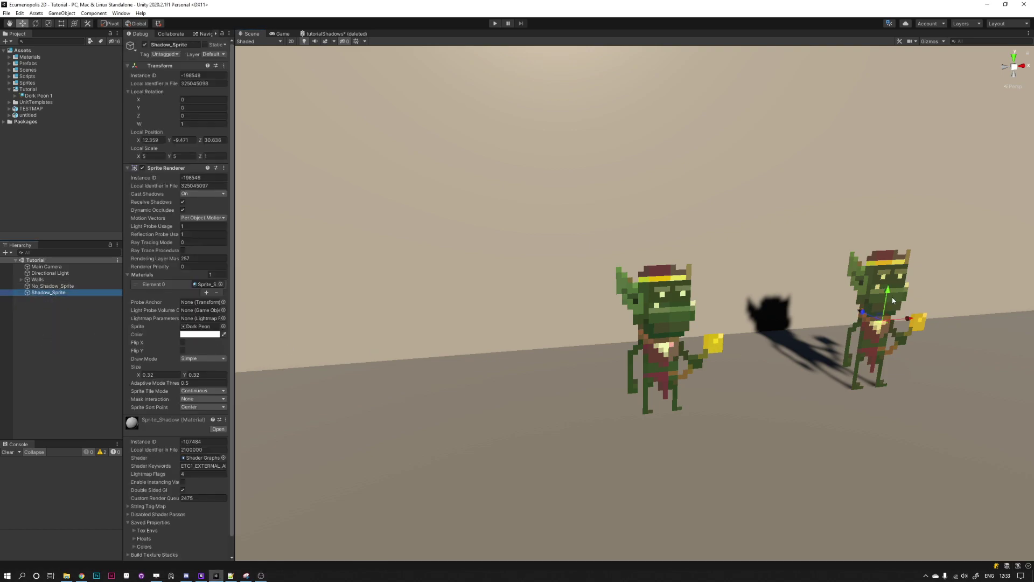
pyautogui.click(229, 34)
pyautogui.click(244, 54)
pyautogui.click(58, 356)
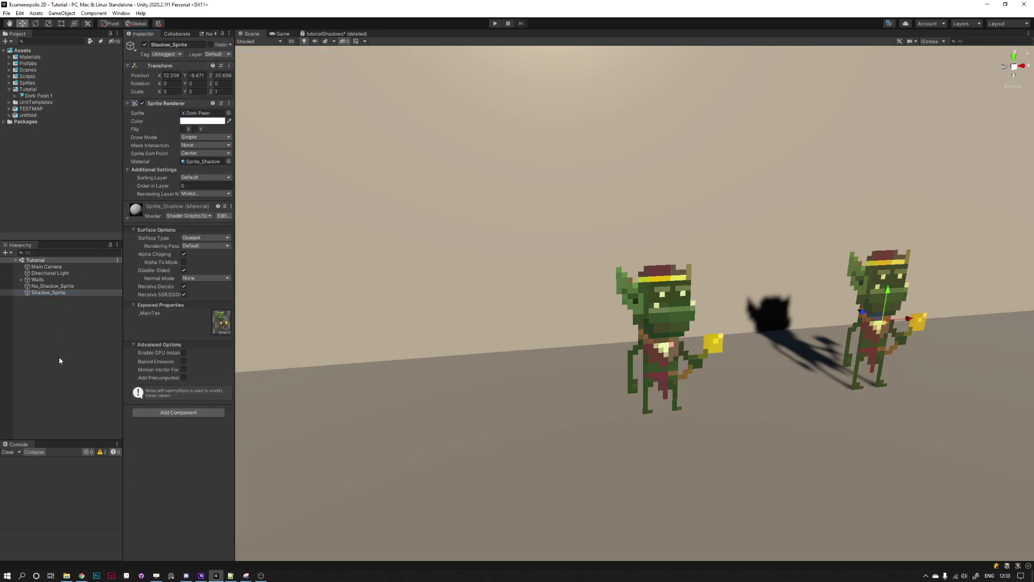
pyautogui.click(59, 286)
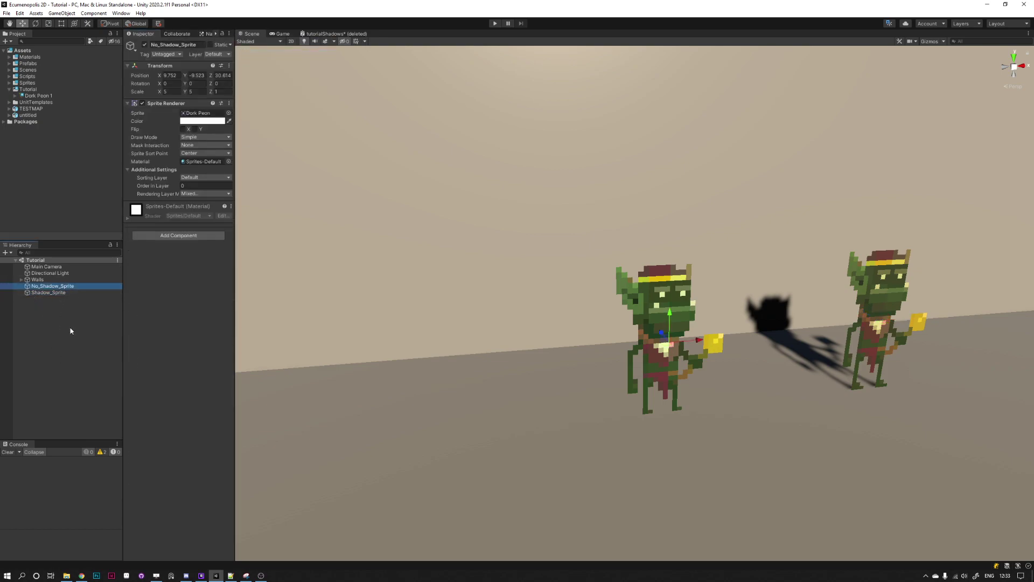
pyautogui.click(10, 90)
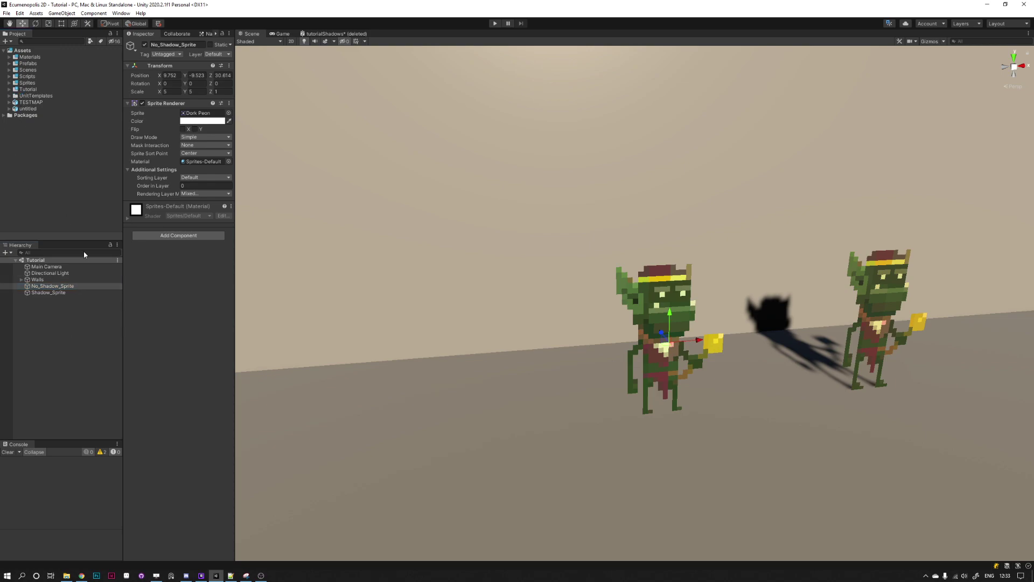
pyautogui.click(55, 384)
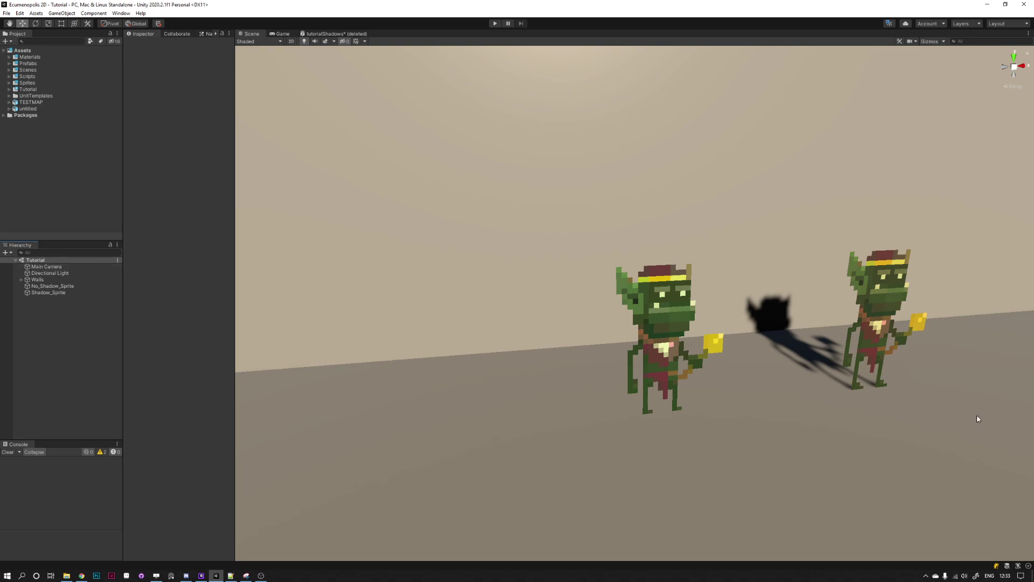
# - Drag Shadow_Sprite slightly left toward No_Shadow_Sprite, then save the Tutorial scene
pyautogui.click(49, 292)
pyautogui.moveTo(898, 319); pyautogui.dragTo(869, 322)
pyautogui.click(673, 356)
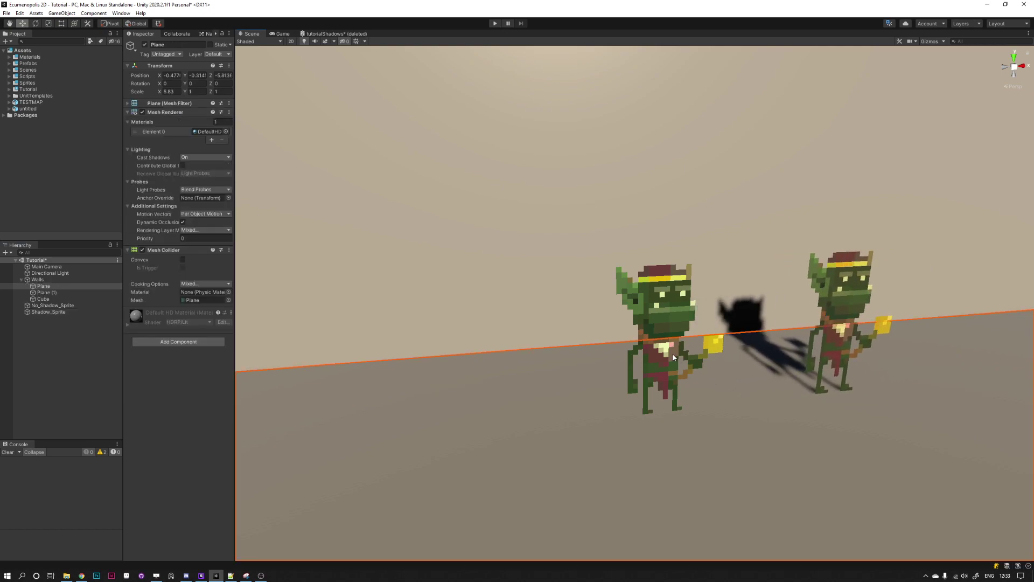
pyautogui.click(650, 352)
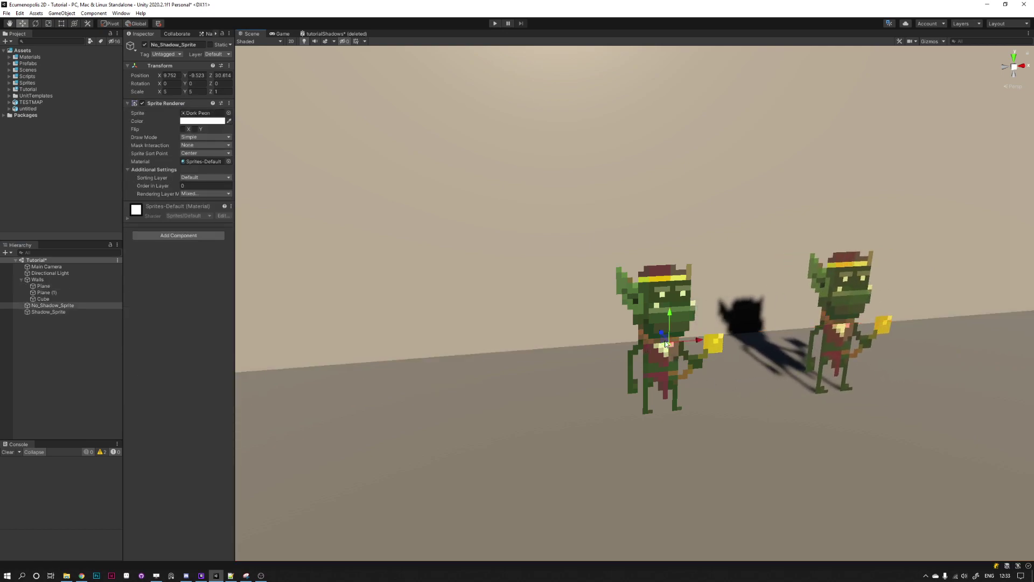
pyautogui.click(41, 332)
pyautogui.click(21, 279)
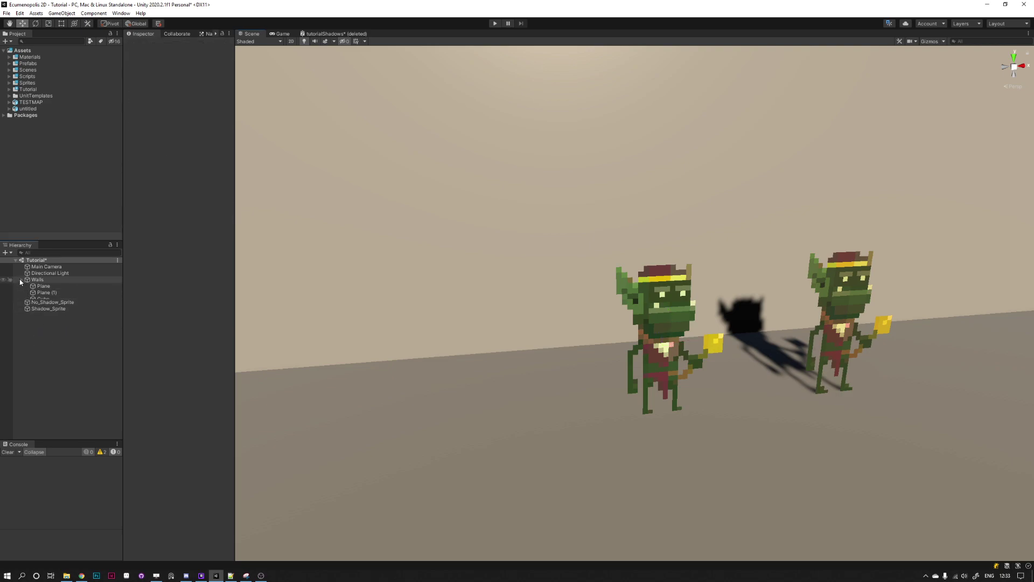
pyautogui.hotkey('ctrl', 's')
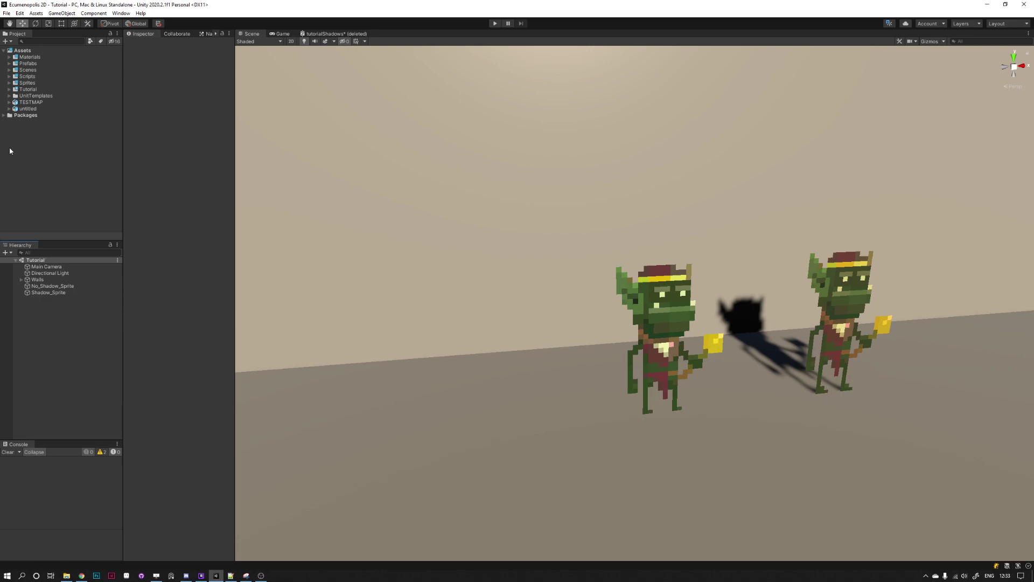
# - Create an HDRP Lit Shader Graph in the Tutorial folder named tut_shadows
pyautogui.click(9, 89)
pyautogui.click(36, 90)
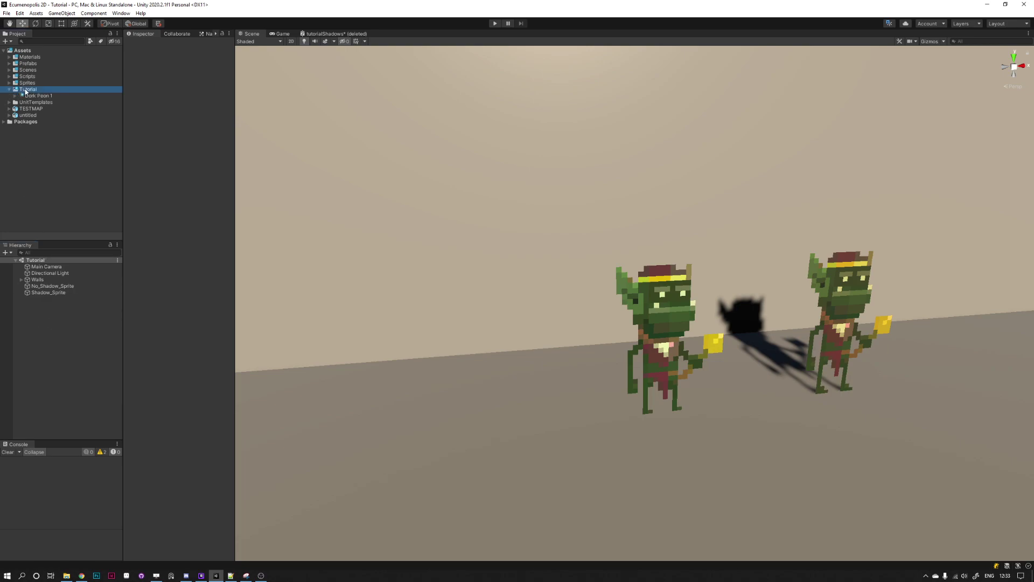
pyautogui.rightClick(37, 93)
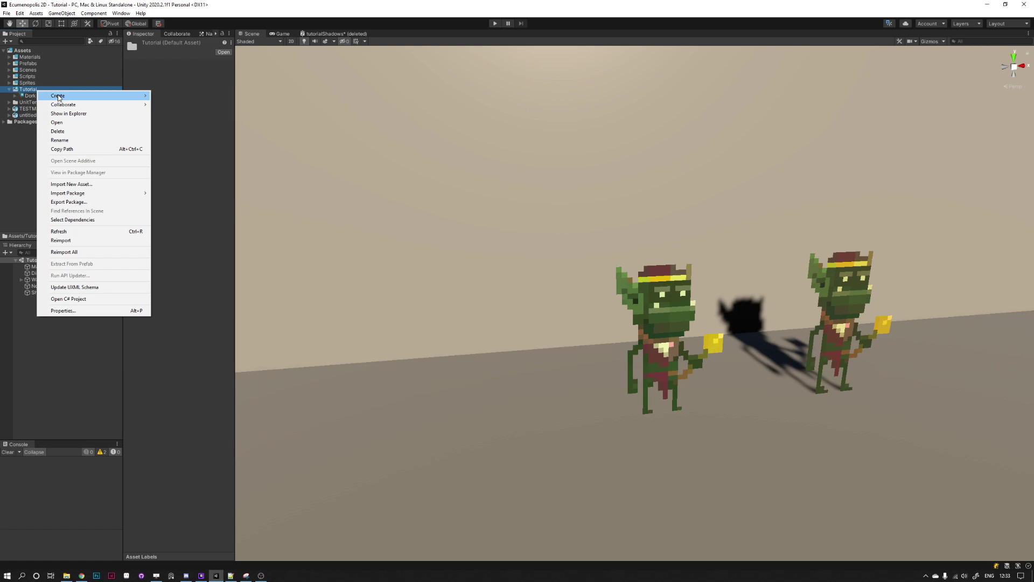
pyautogui.moveTo(58, 95)
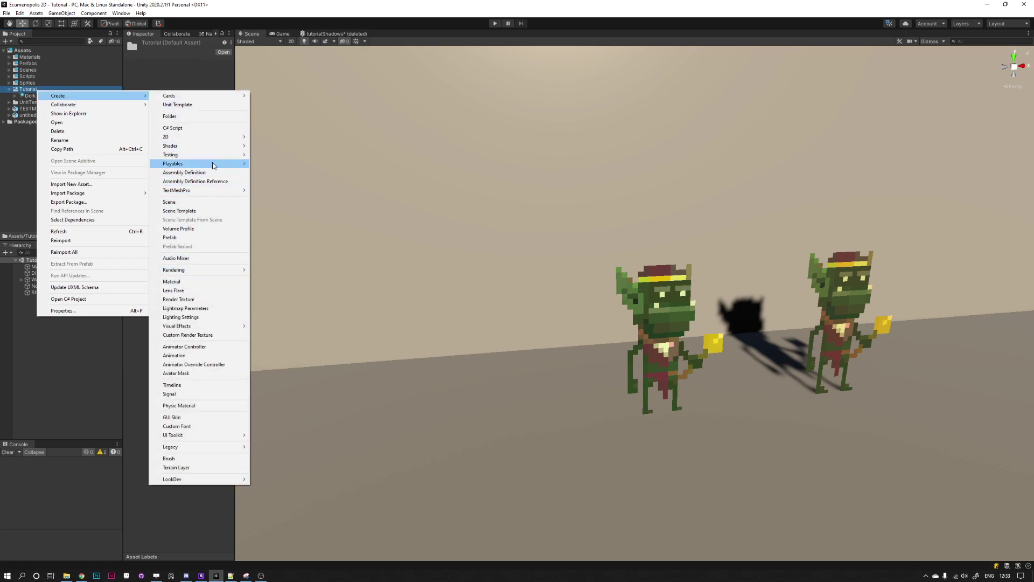
pyautogui.moveTo(215, 144)
pyautogui.moveTo(301, 193)
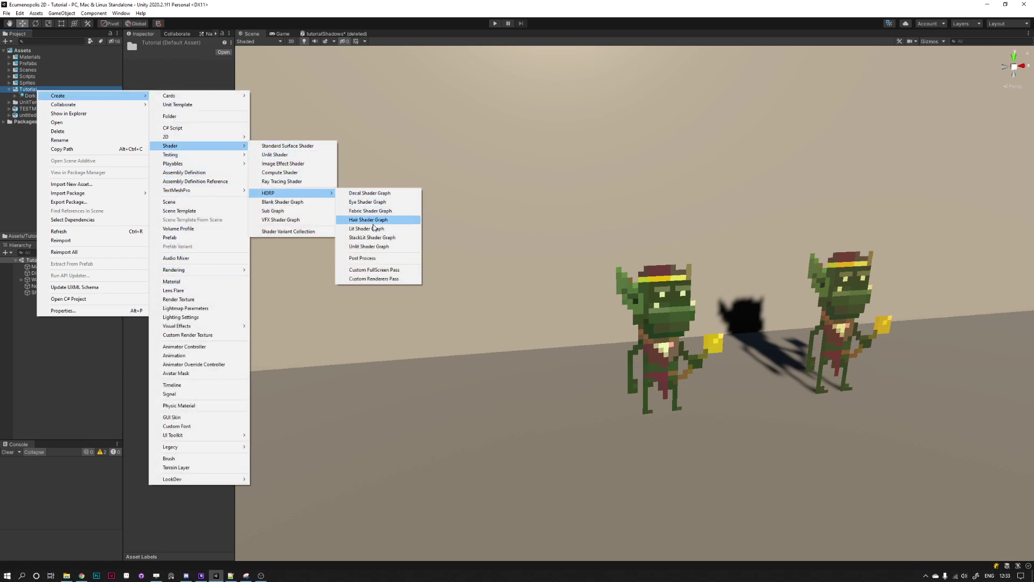
pyautogui.click(382, 227)
pyautogui.press('BackSpace')
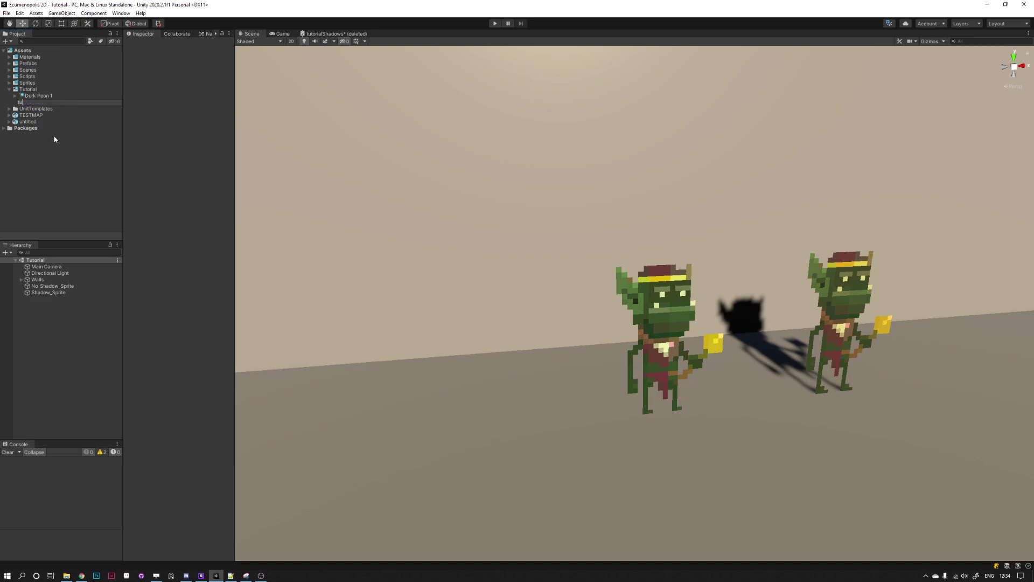
pyautogui.write('tut_shadows')
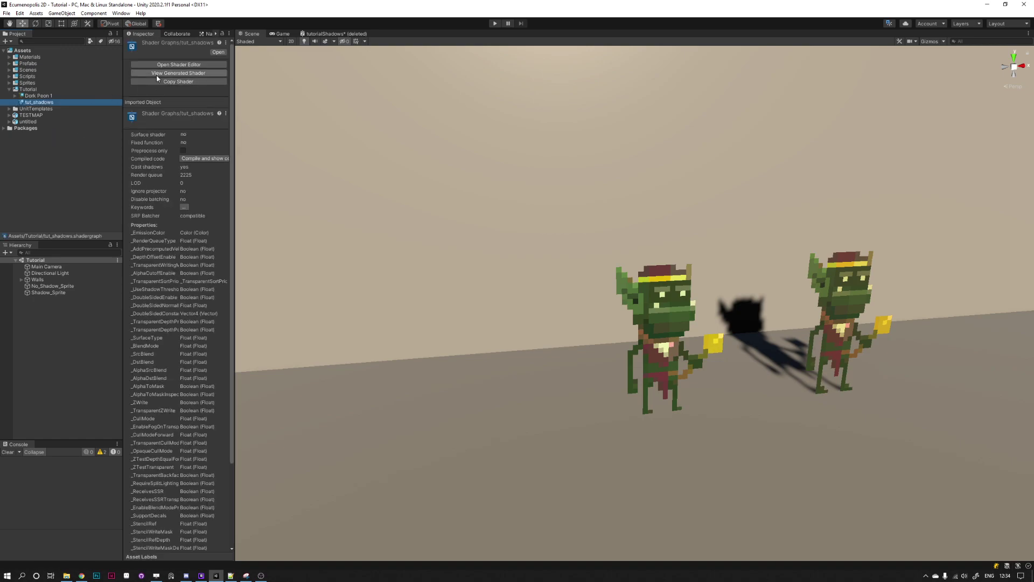
# - Open tut_shadows, discard the stale deleted graph, and detach the editor into a floating window
pyautogui.click(179, 64)
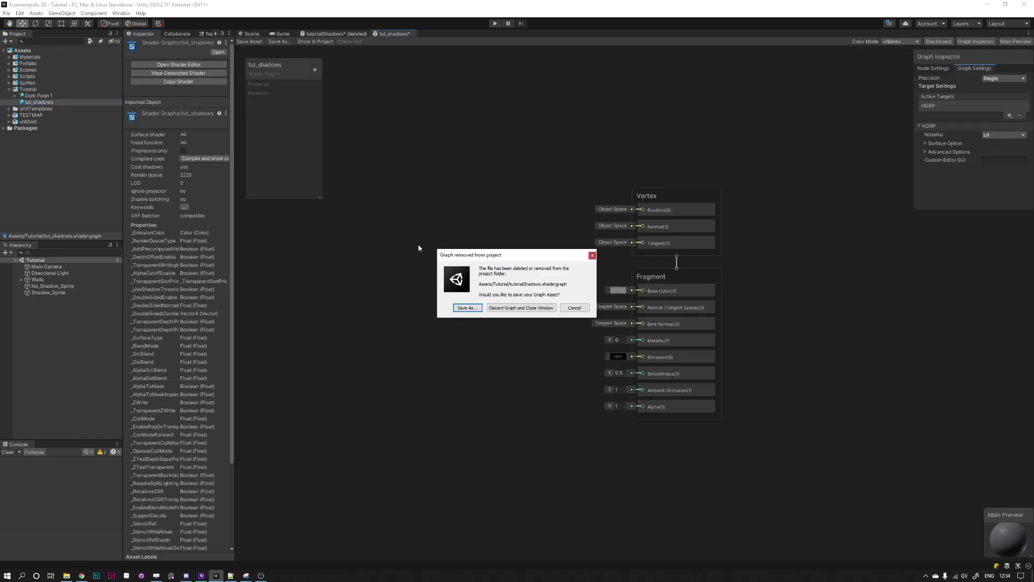
pyautogui.click(513, 309)
pyautogui.moveTo(317, 33); pyautogui.dragTo(469, 198)
pyautogui.moveTo(199, 17); pyautogui.dragTo(235, 19)
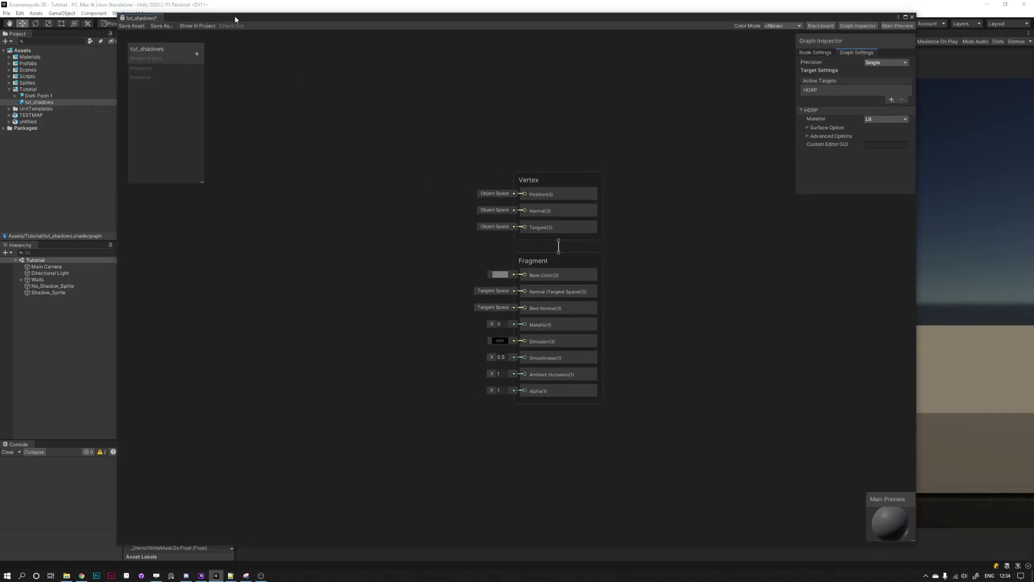
pyautogui.scroll(3, 411, 218)
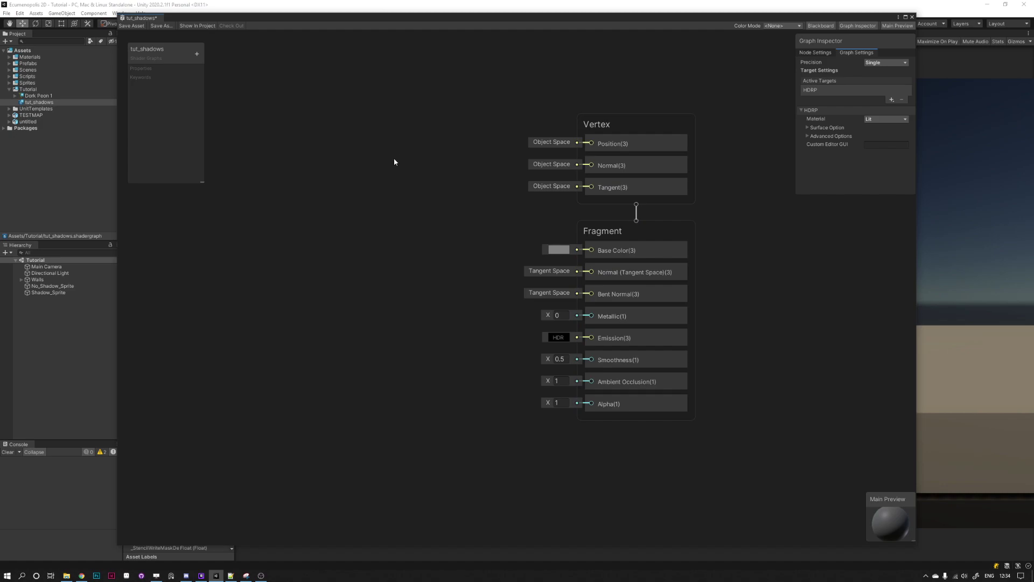
pyautogui.moveTo(411, 89); pyautogui.dragTo(745, 455)
pyautogui.click(434, 324)
# - Add a Texture2D property to the Blackboard named _MainTex
pyautogui.click(196, 54)
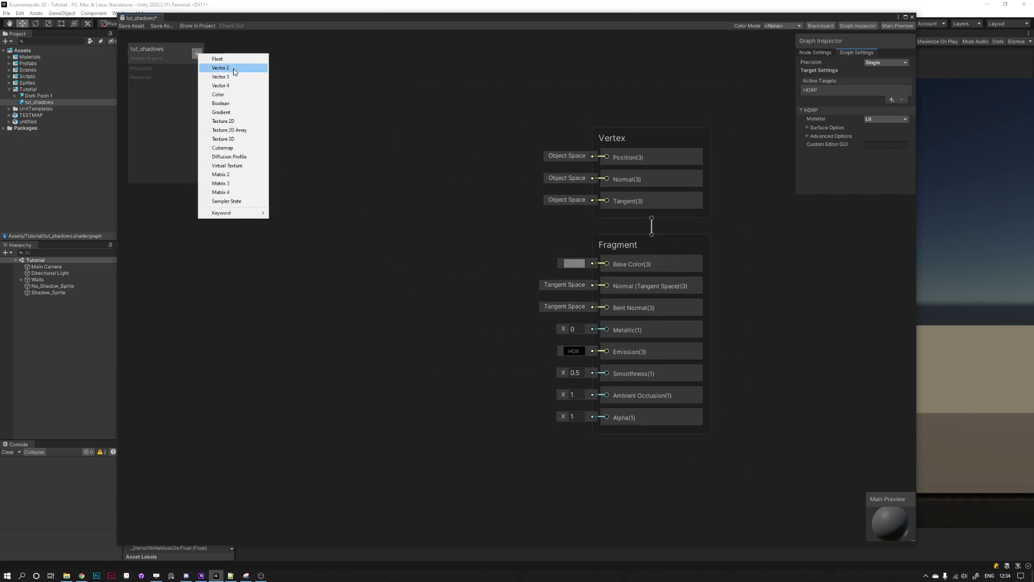
pyautogui.click(229, 120)
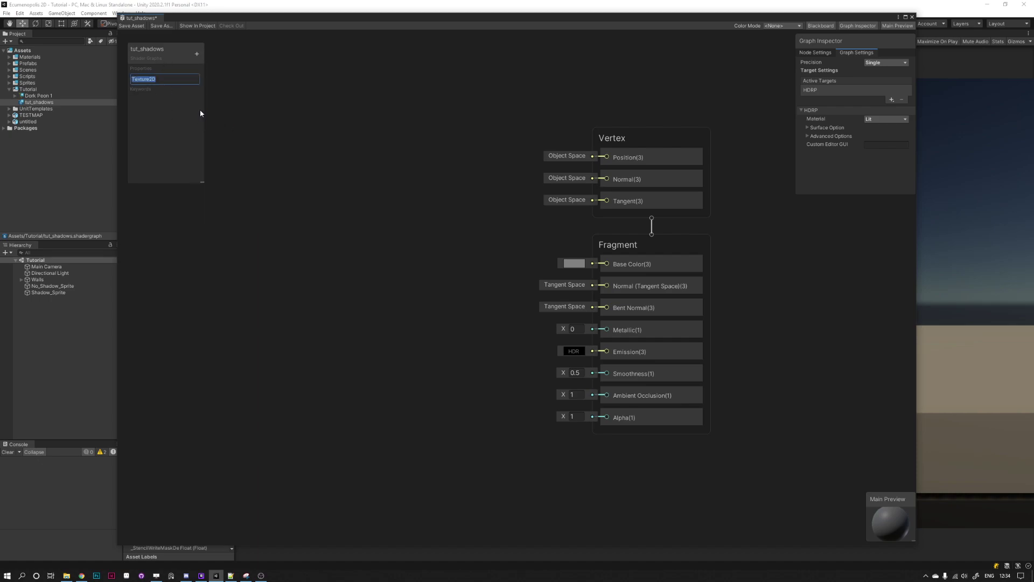
pyautogui.press('BackSpace')
pyautogui.write('_MainTex')
pyautogui.press('Return')
# - Set the _MainTex property's Reference to _MainTex in Node Settings
pyautogui.click(820, 52)
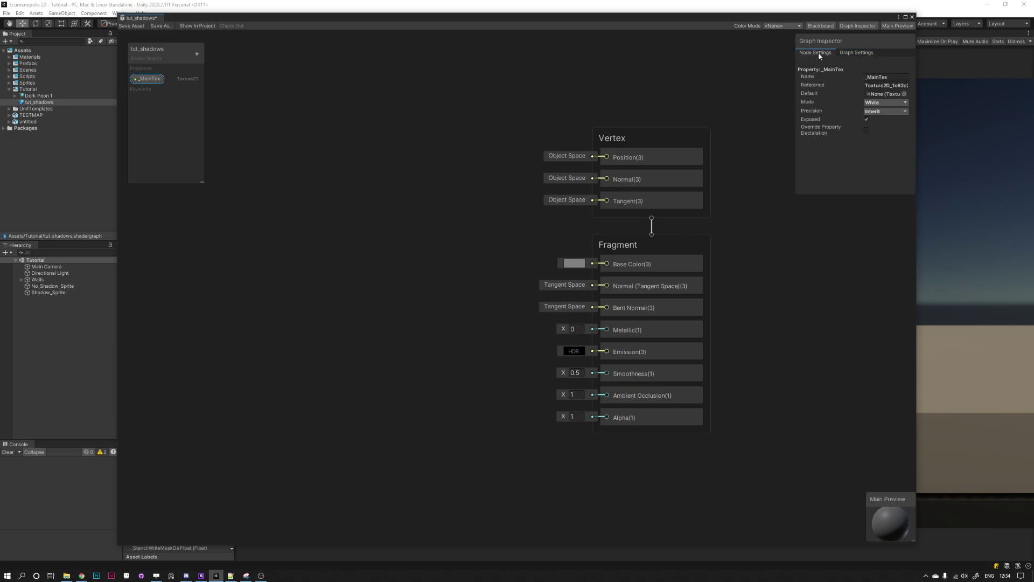
pyautogui.click(880, 85)
pyautogui.write('_MainTex')
pyautogui.press('Return')
# - Place _MainTex on the canvas and wire it into a new Sample Texture 2D node's Texture input
pyautogui.moveTo(148, 80); pyautogui.dragTo(258, 264)
pyautogui.click(266, 304)
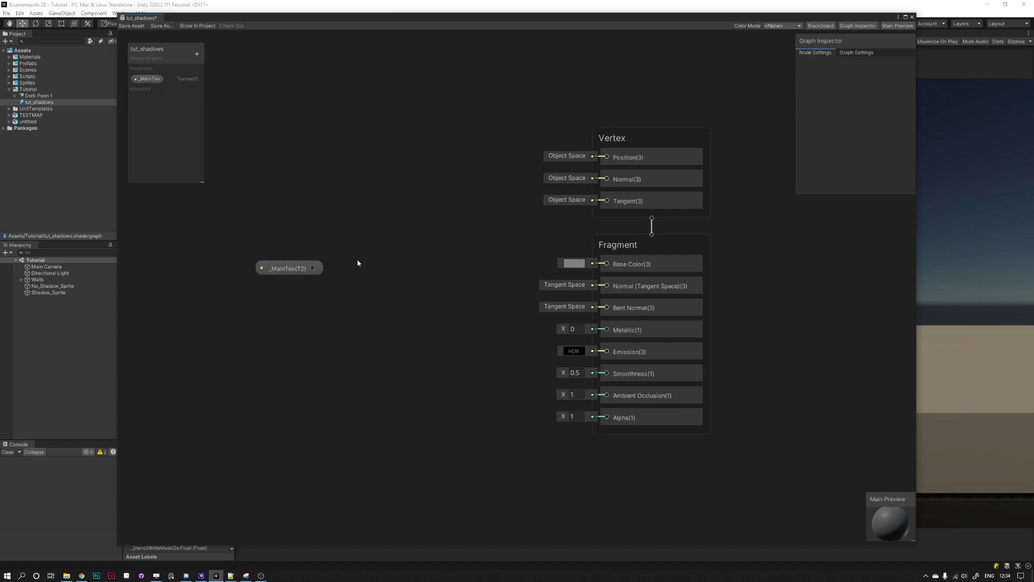
pyautogui.press('space')
pyautogui.write('san')
pyautogui.press('BackSpace')
pyautogui.write('m')
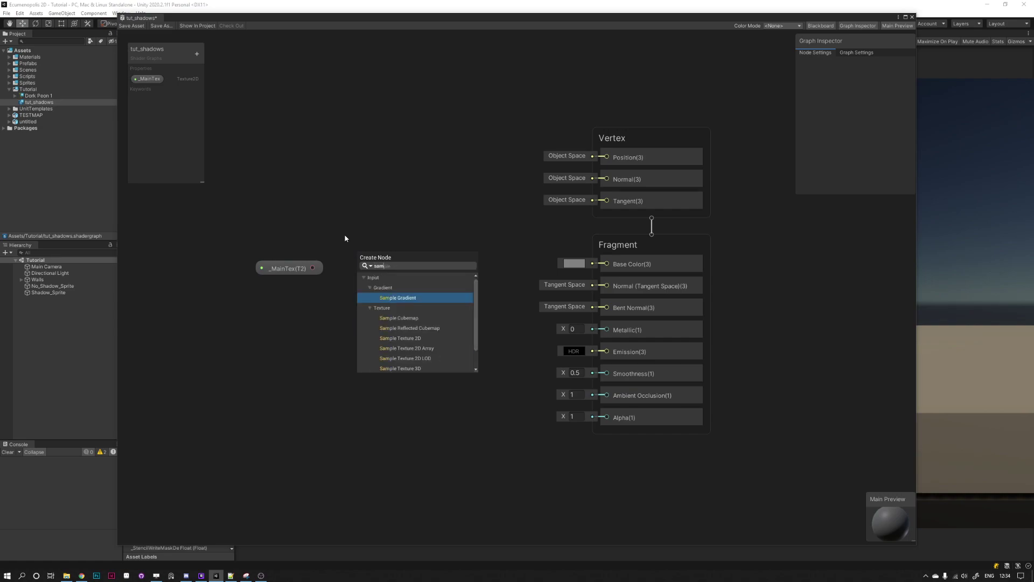
pyautogui.press('Down')
pyautogui.press('Down')
pyautogui.press('Down')
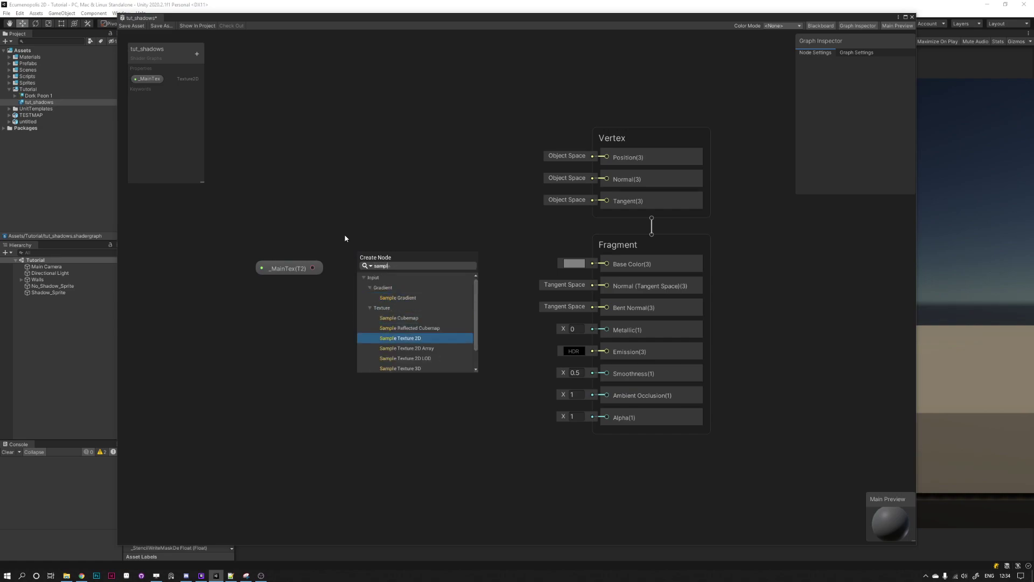
pyautogui.press('Return')
pyautogui.moveTo(399, 277); pyautogui.dragTo(398, 273)
pyautogui.moveTo(286, 267)
pyautogui.mouseDown()
pyautogui.moveTo(231, 243)
pyautogui.moveTo(308, 264)
pyautogui.moveTo(357, 291)
pyautogui.moveTo(302, 277)
pyautogui.mouseUp()
pyautogui.moveTo(231, 244); pyautogui.dragTo(222, 252)
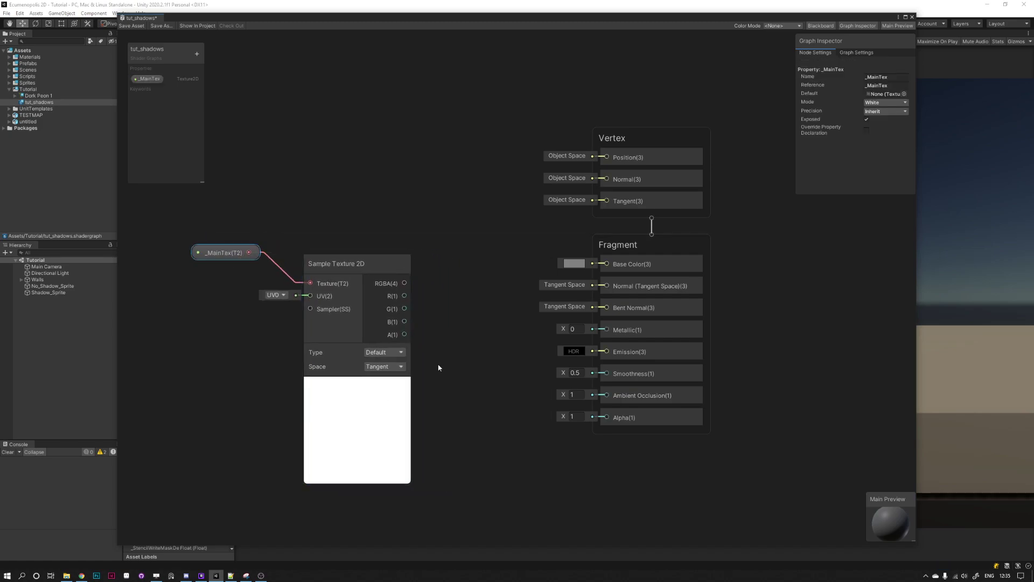
pyautogui.moveTo(349, 267); pyautogui.dragTo(332, 280)
pyautogui.click(330, 201)
# - Add a Vertex Color node above the Sample Texture 2D node
pyautogui.press('space')
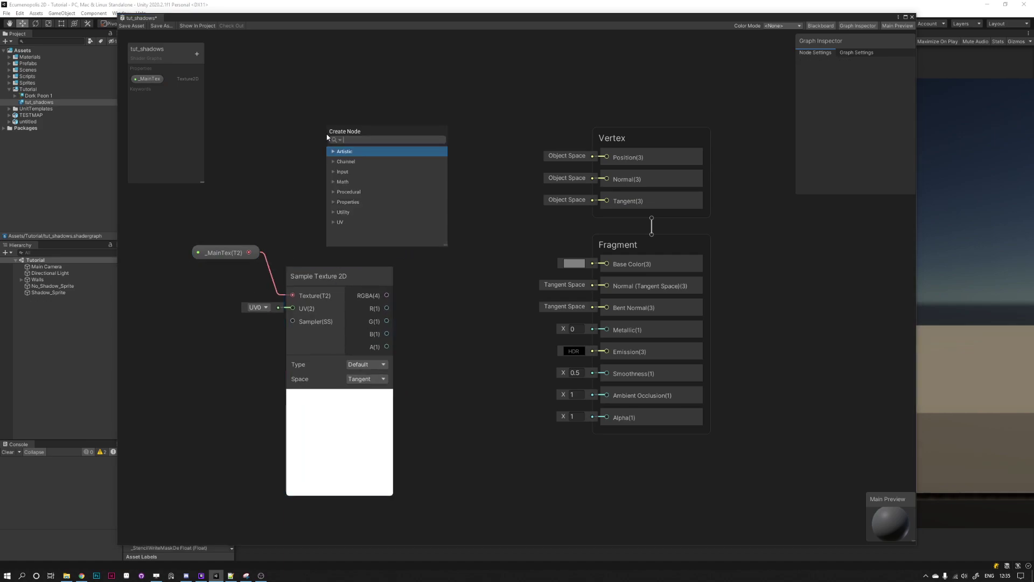
pyautogui.write('vertex color')
pyautogui.press('Return')
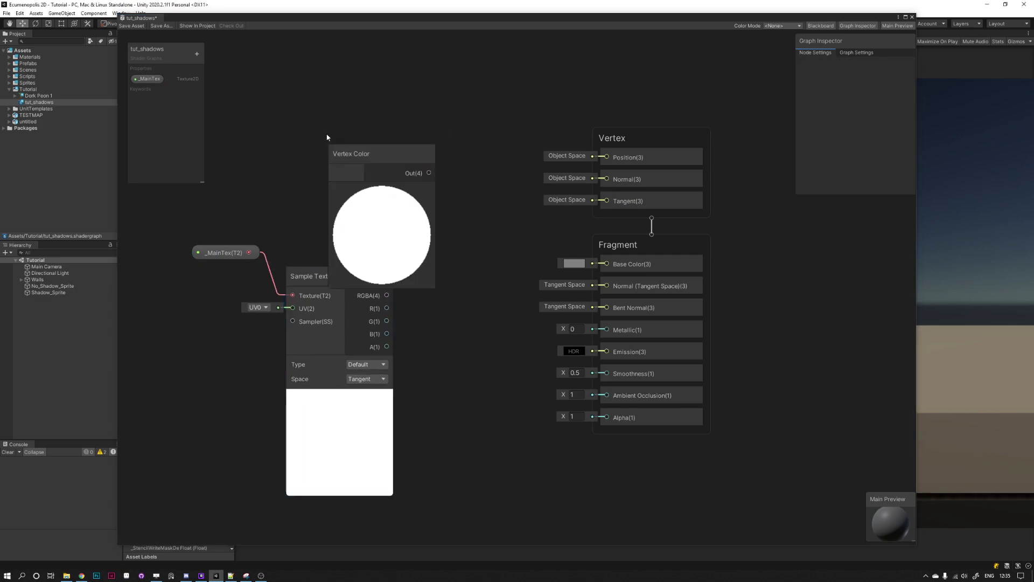
pyautogui.moveTo(397, 156); pyautogui.dragTo(356, 117)
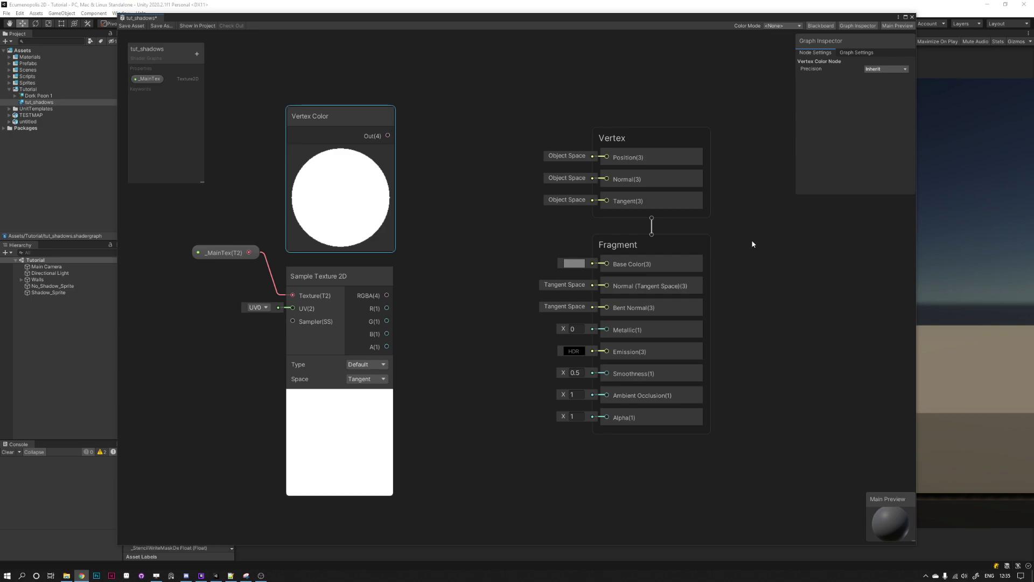
pyautogui.moveTo(364, 114); pyautogui.dragTo(361, 89)
pyautogui.click(481, 112)
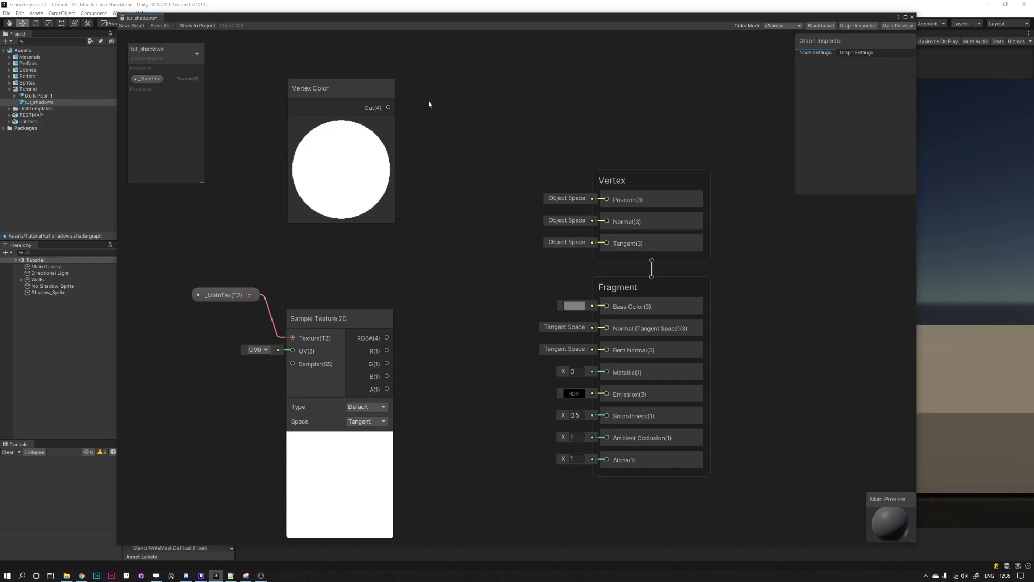
# - Rearrange the graph, moving the Vertex and Fragment blocks to the right
pyautogui.scroll(-2, 502, 204)
pyautogui.moveTo(503, 203); pyautogui.dragTo(476, 221, button='middle')
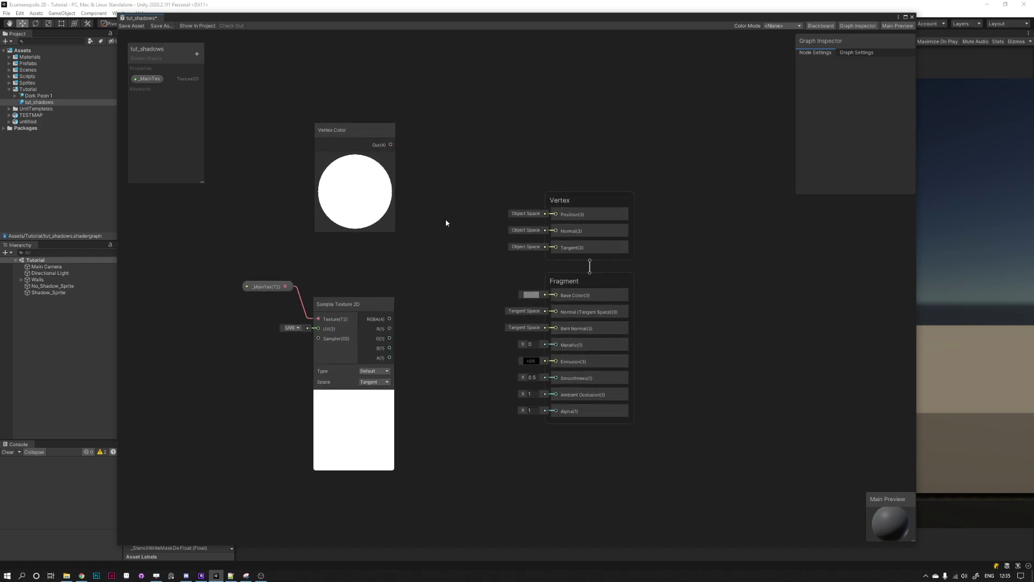
pyautogui.moveTo(358, 132); pyautogui.dragTo(351, 124)
pyautogui.moveTo(483, 147); pyautogui.dragTo(550, 294)
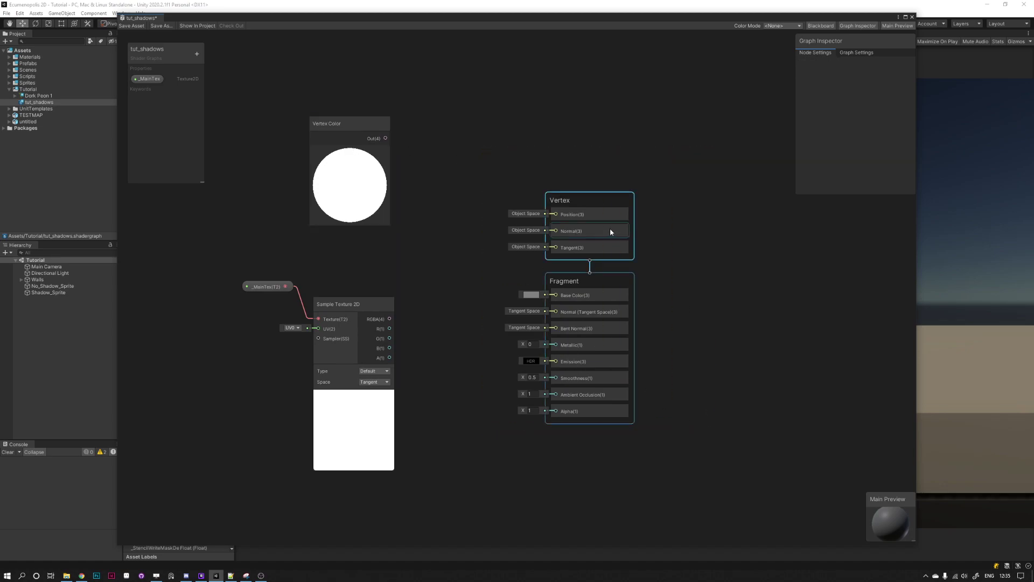
pyautogui.moveTo(612, 230); pyautogui.dragTo(697, 230)
# - Add a Multiply node fed by the texture's RGBA and the Vertex Color output
pyautogui.press('space')
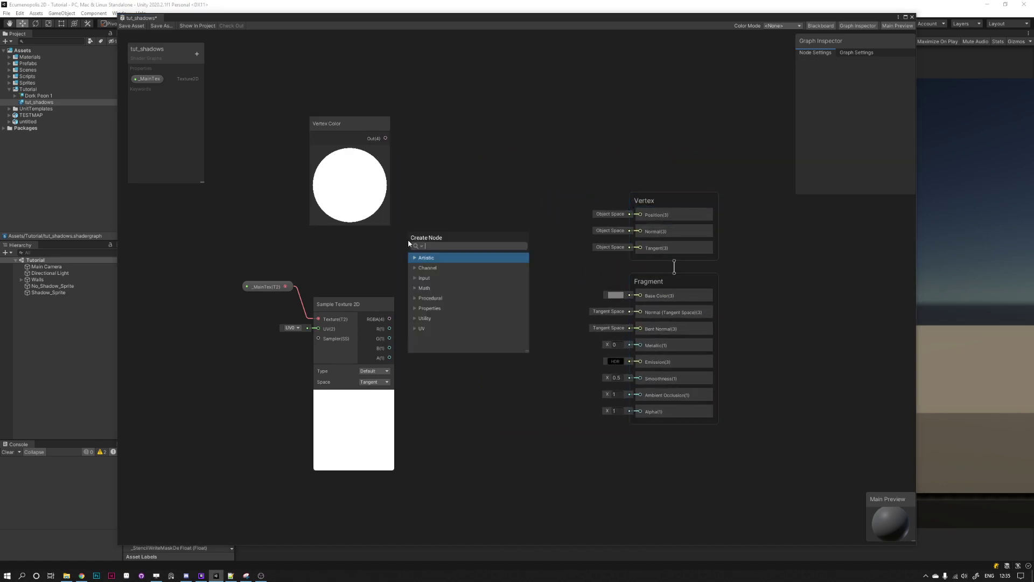
pyautogui.write('multi')
pyautogui.press('Return')
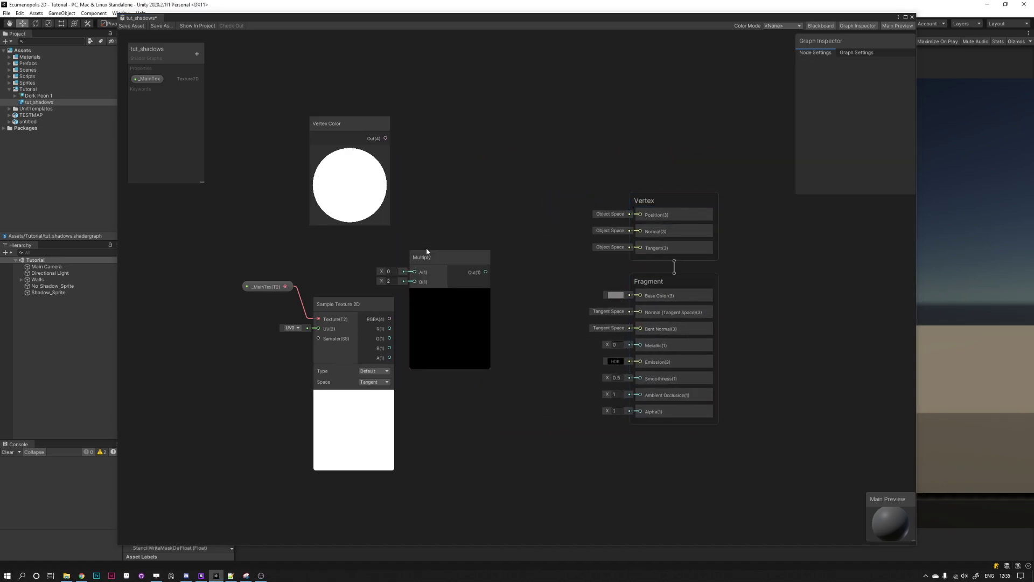
pyautogui.moveTo(422, 253); pyautogui.dragTo(434, 249)
pyautogui.moveTo(390, 319); pyautogui.dragTo(429, 274)
pyautogui.moveTo(386, 139); pyautogui.dragTo(429, 263)
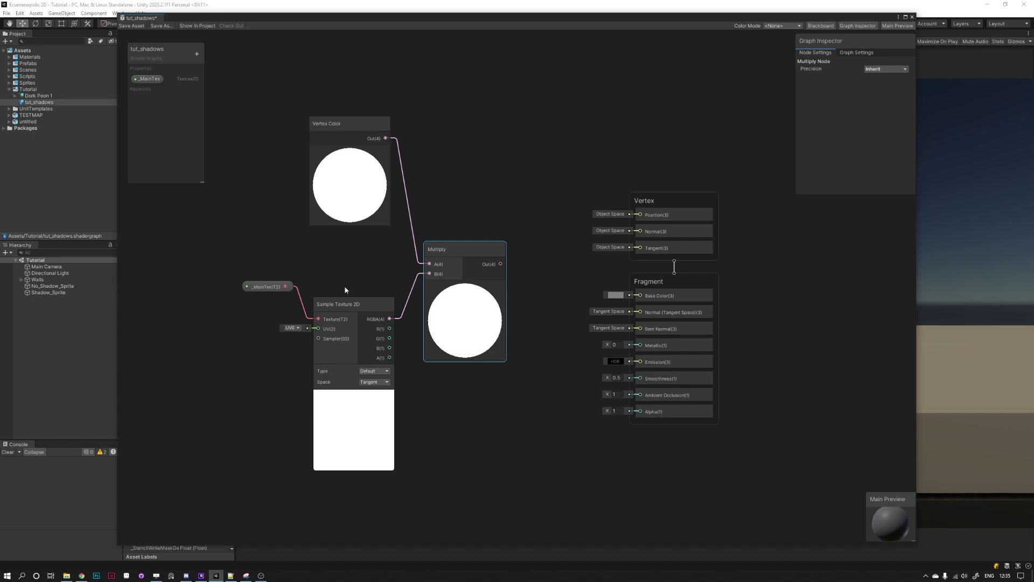
pyautogui.click(473, 463)
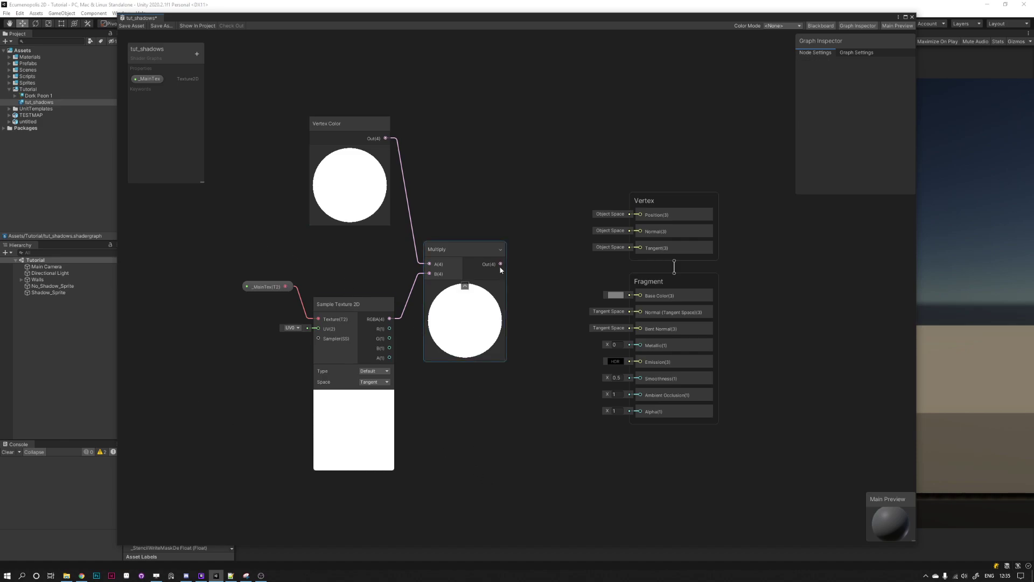
# - Connect Multiply Out to Base Color and texture A to Alpha, then save the graph
pyautogui.moveTo(501, 264); pyautogui.dragTo(641, 296)
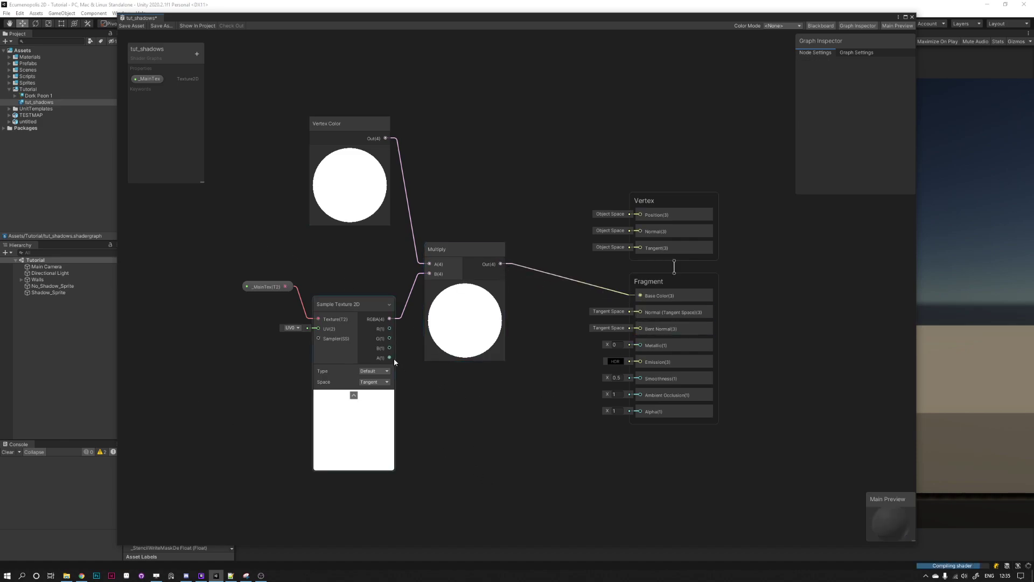
pyautogui.moveTo(393, 357); pyautogui.dragTo(639, 411)
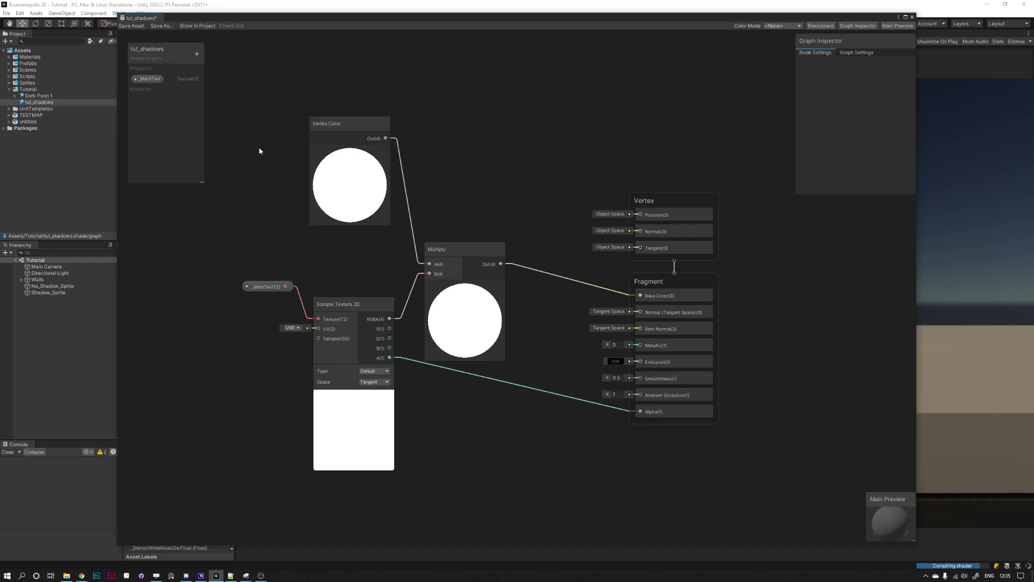
pyautogui.click(143, 27)
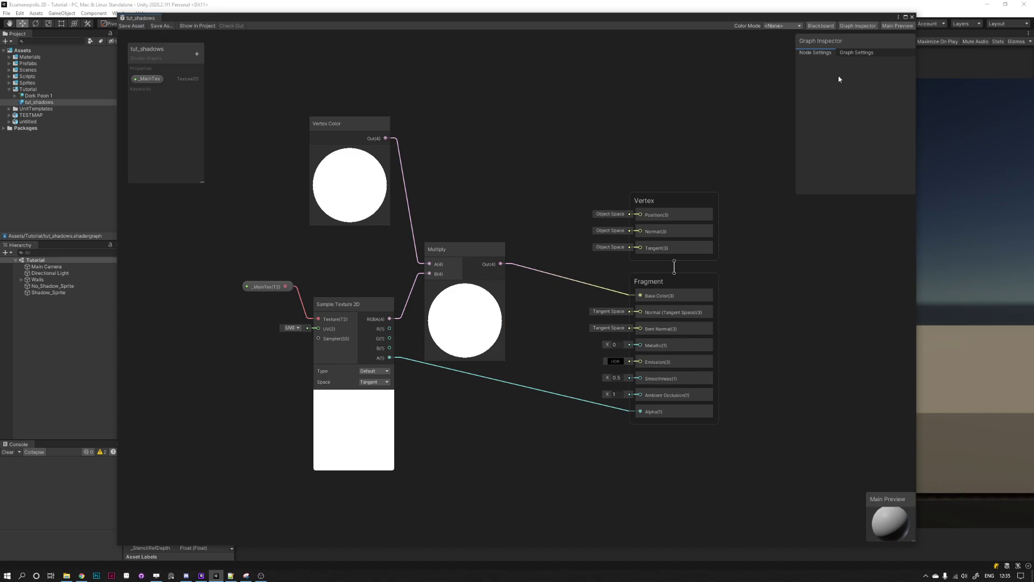
# - Tick Alpha Clipping under HDRP Surface Options in Graph Settings, adding a 0.5 Alpha Clip Threshold
pyautogui.click(851, 53)
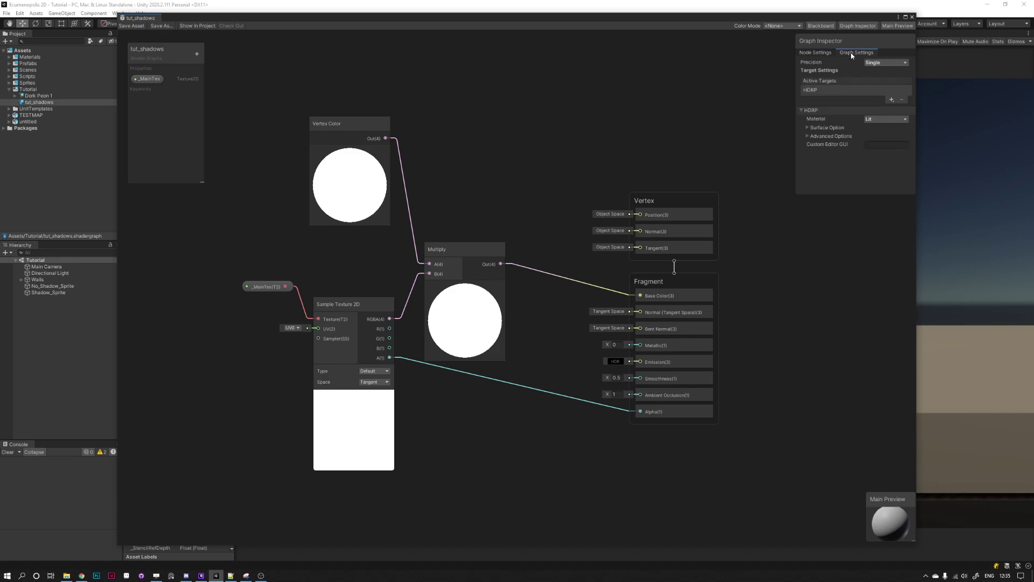
pyautogui.click(808, 128)
pyautogui.scroll(-1, 827, 155)
pyautogui.click(862, 166)
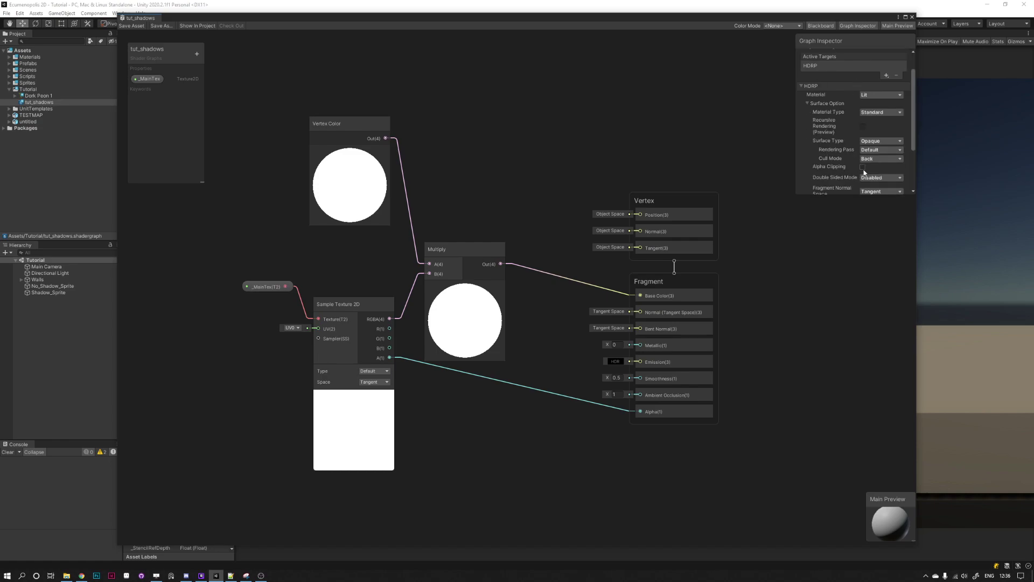
pyautogui.scroll(-2, 805, 163)
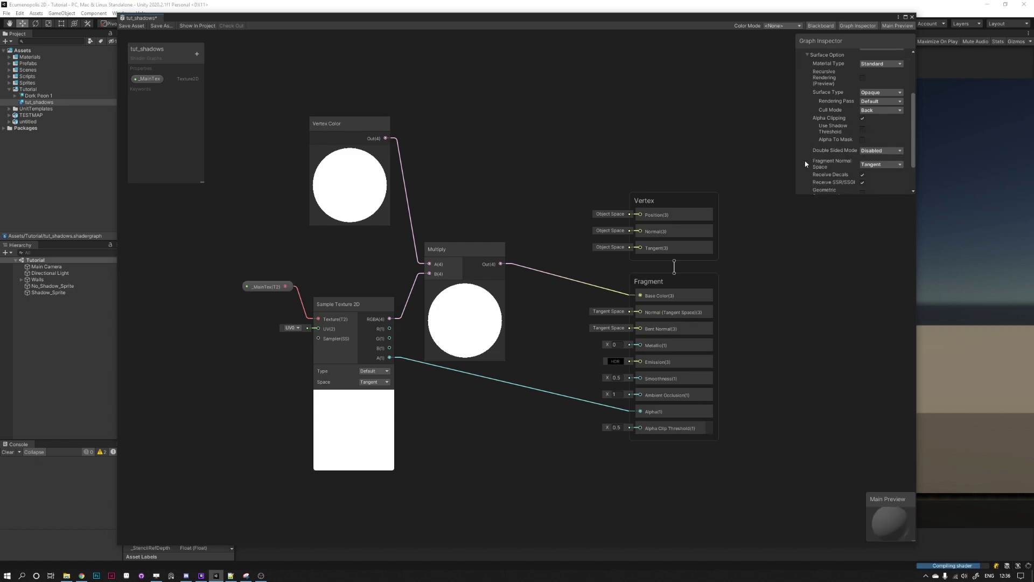
pyautogui.scroll(-2, 843, 154)
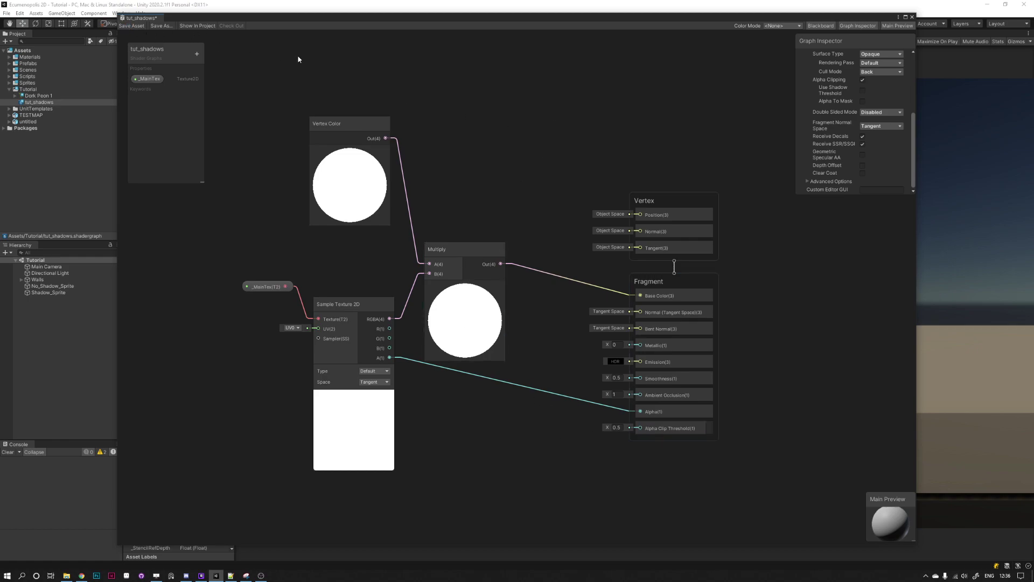
# - Close the shader graph window, saving changes, and select the tut_shadows shader asset
pyautogui.click(912, 16)
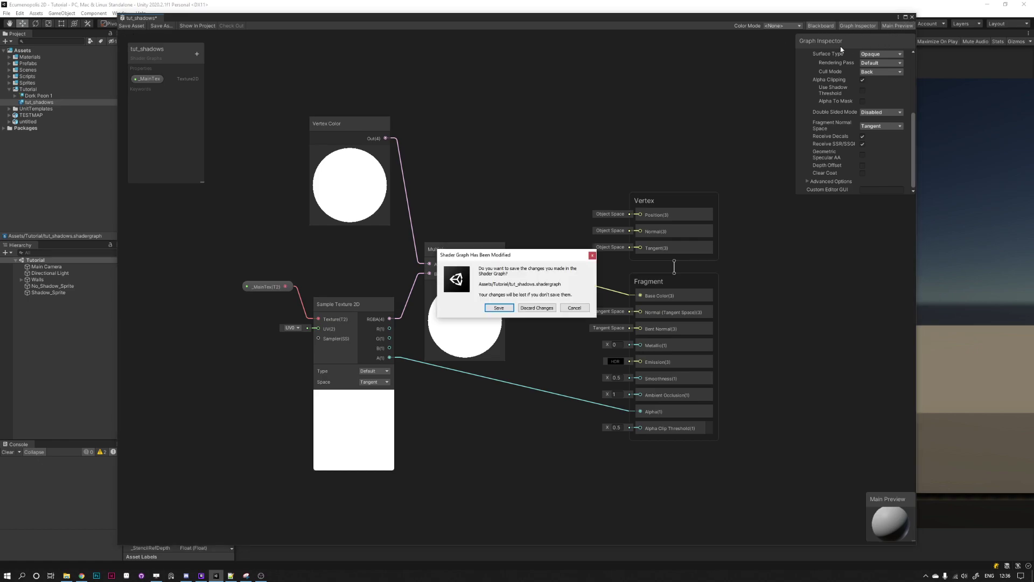
pyautogui.click(499, 308)
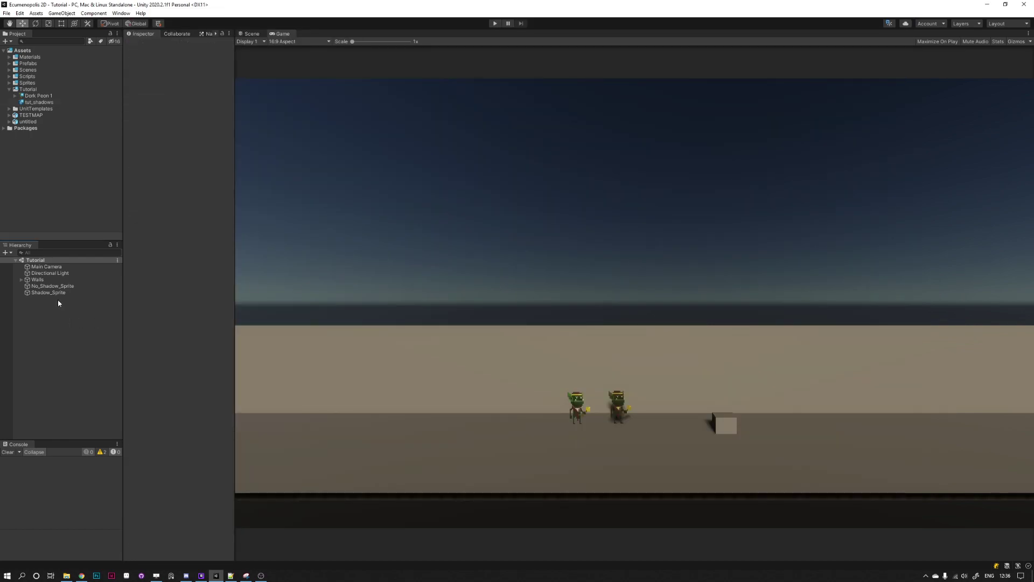
pyautogui.click(54, 292)
pyautogui.click(35, 102)
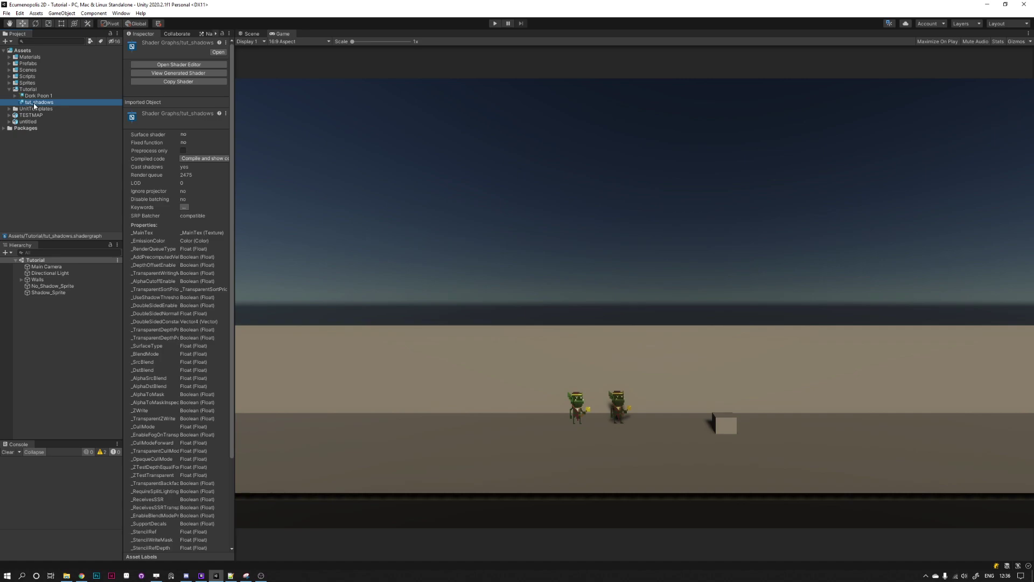
pyautogui.rightClick(34, 103)
pyautogui.click(38, 106)
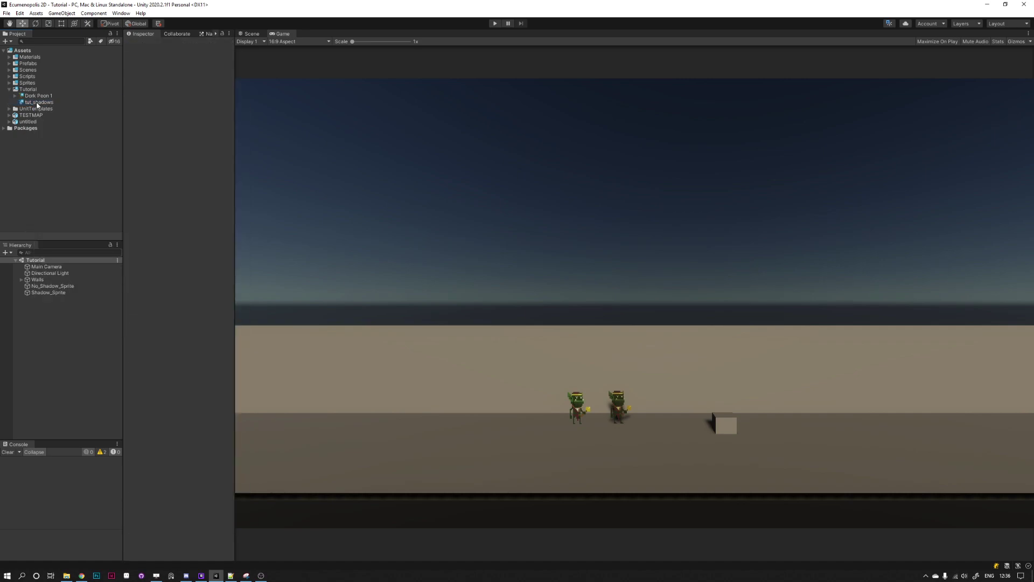
pyautogui.click(38, 104)
# - Create a material from tut_shadows with its default name, leaving Alpha Clipping enabled
pyautogui.rightClick(38, 103)
pyautogui.moveTo(71, 109)
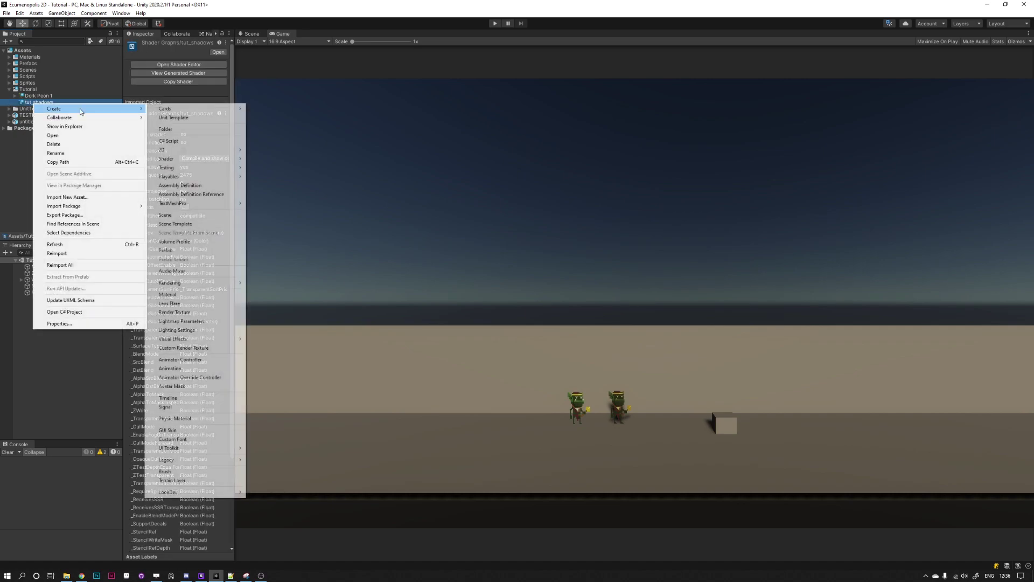
pyautogui.click(183, 295)
pyautogui.press('Return')
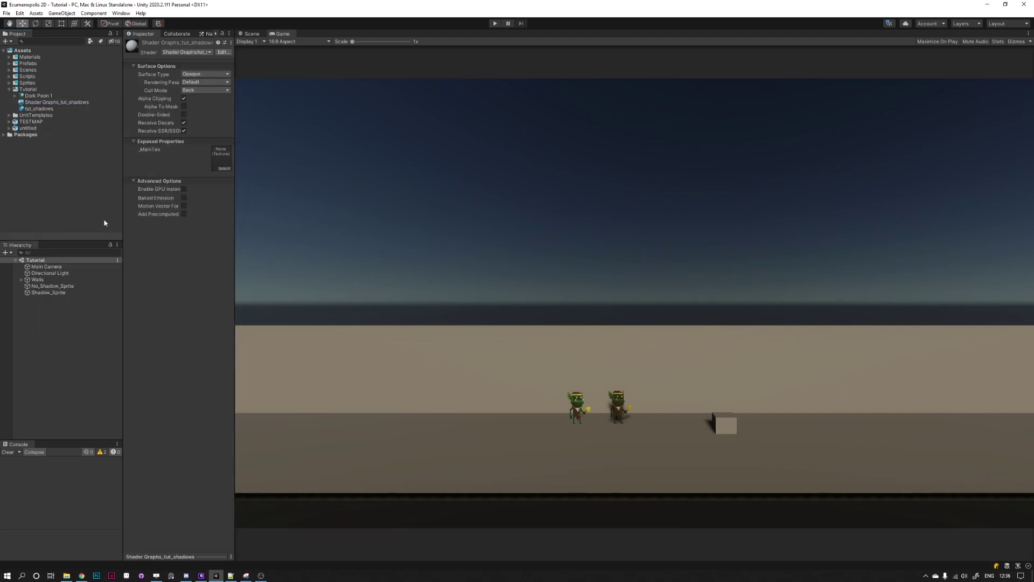
pyautogui.click(184, 98)
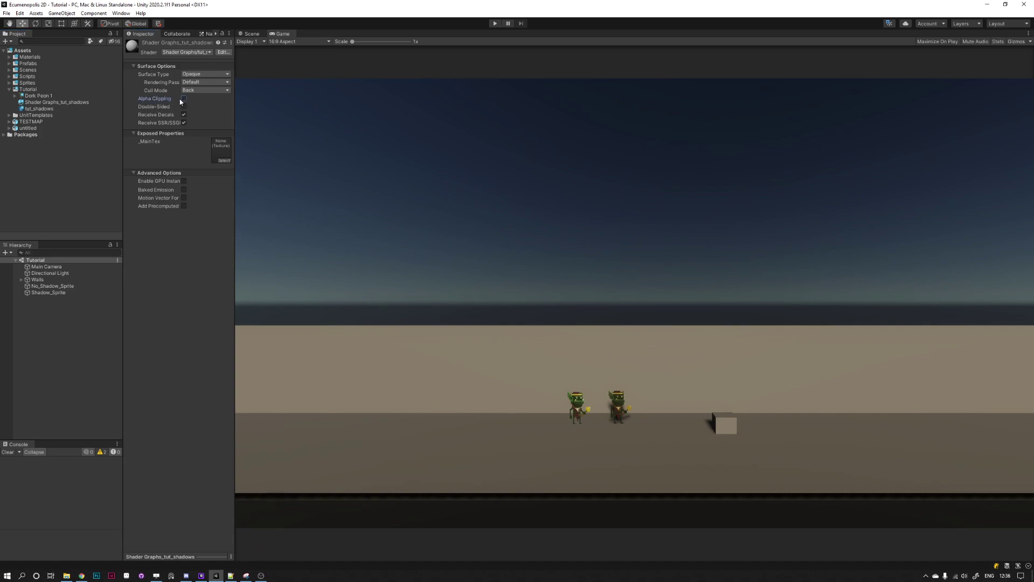
pyautogui.click(183, 98)
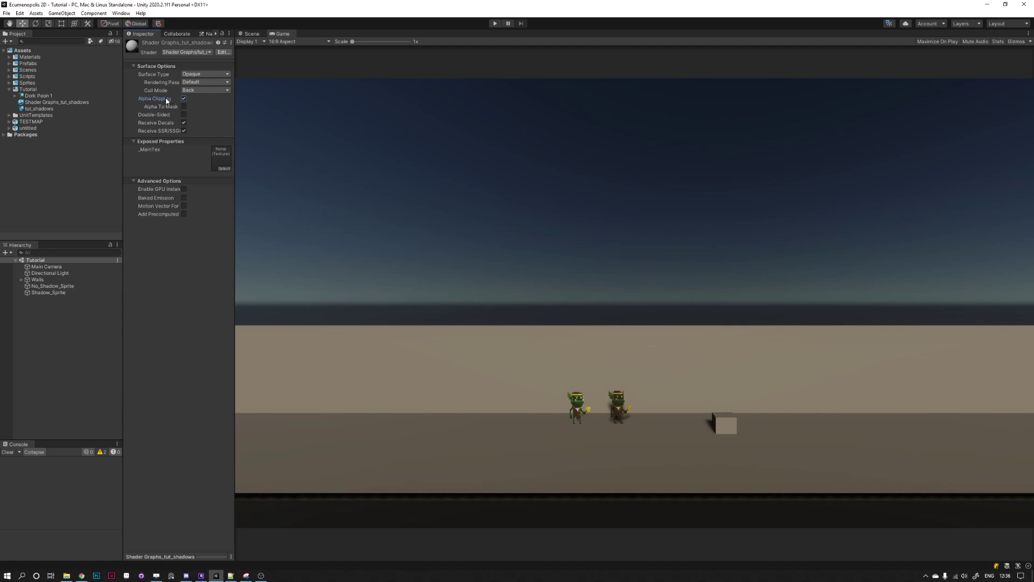
pyautogui.click(78, 102)
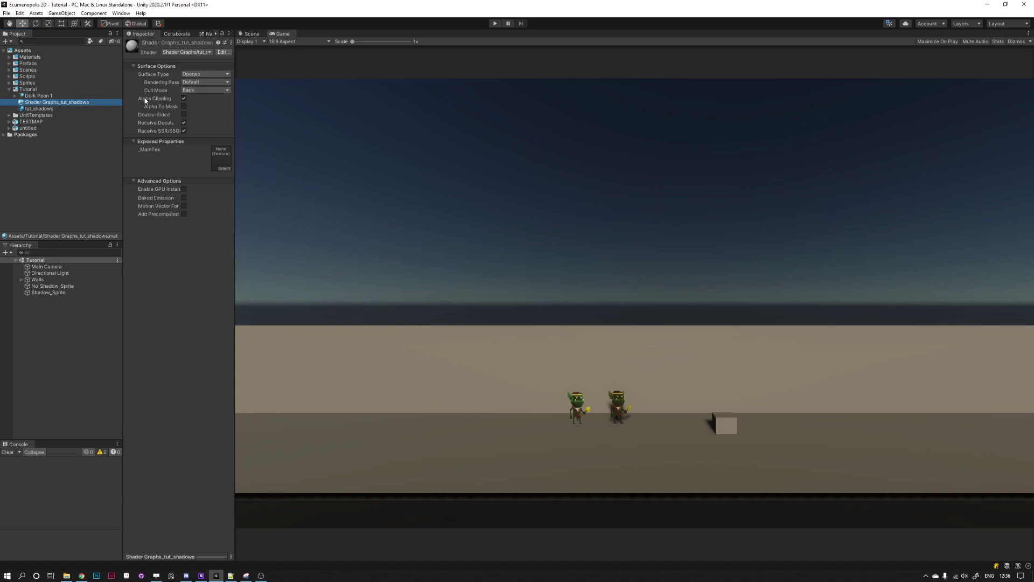
# - Switch to the Scene view, deactivate Shadow_Sprite, and select No_Shadow_Sprite
pyautogui.click(56, 331)
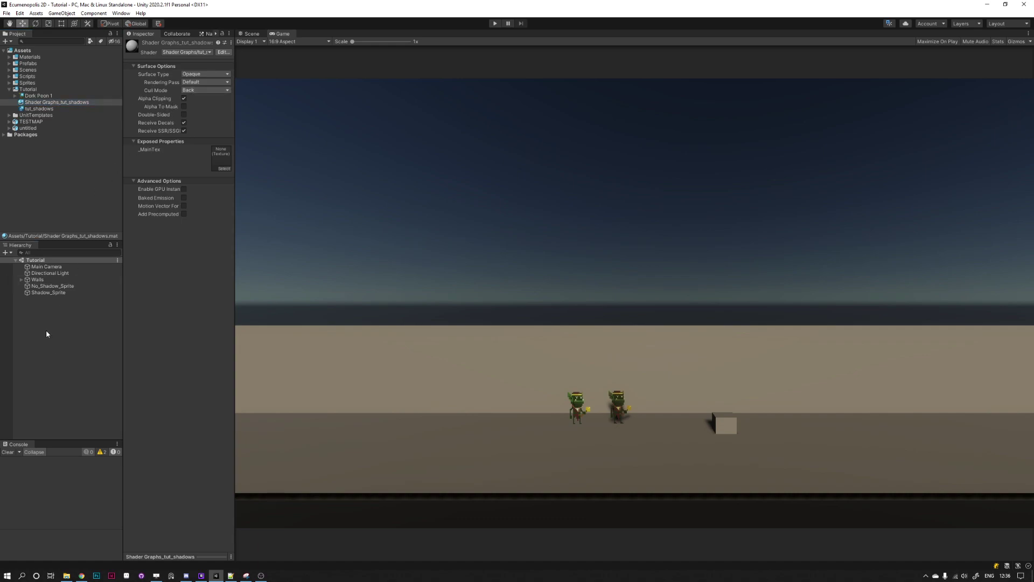
pyautogui.click(39, 293)
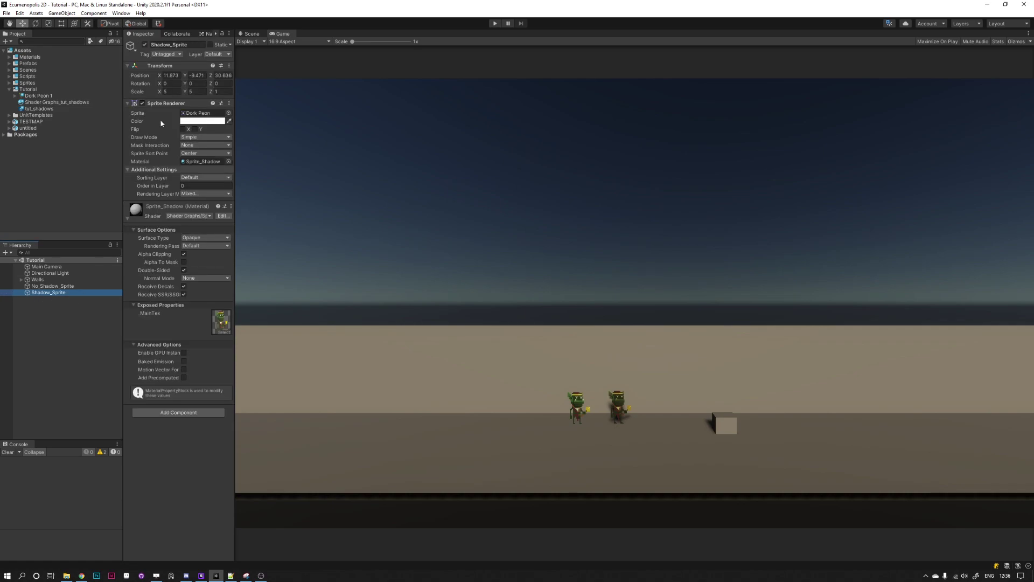
pyautogui.click(251, 33)
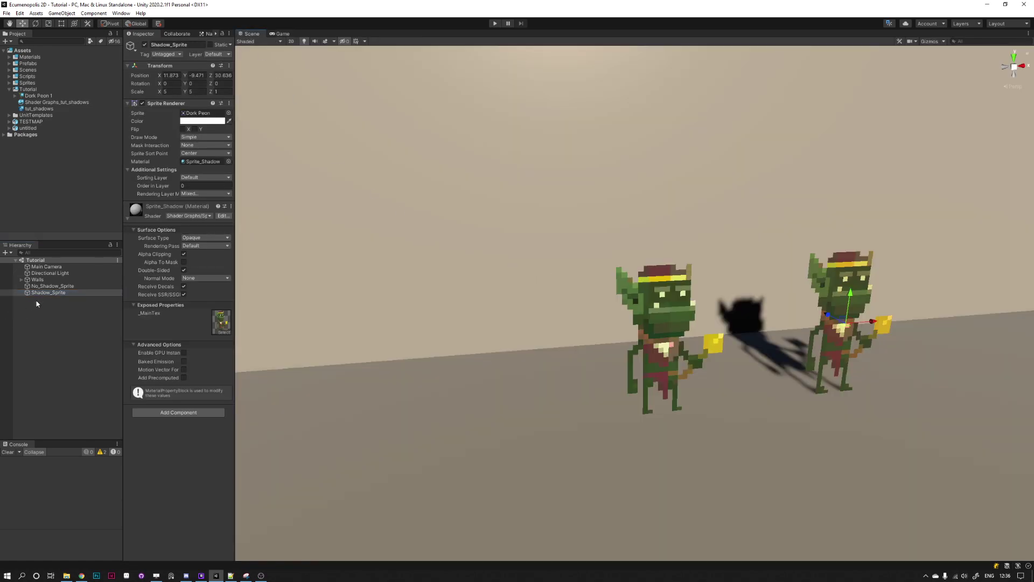
pyautogui.click(48, 293)
pyautogui.click(145, 45)
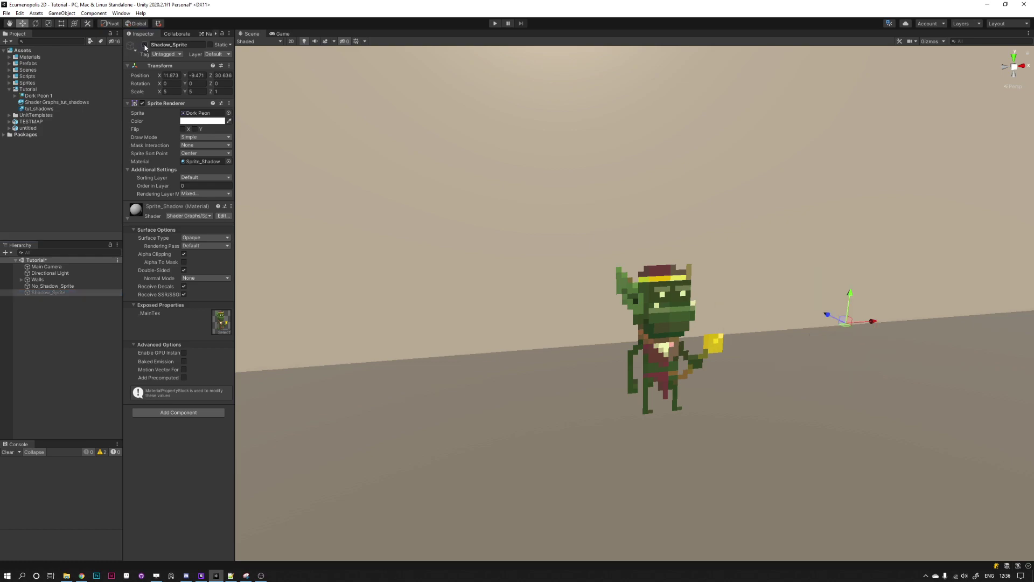
pyautogui.click(50, 286)
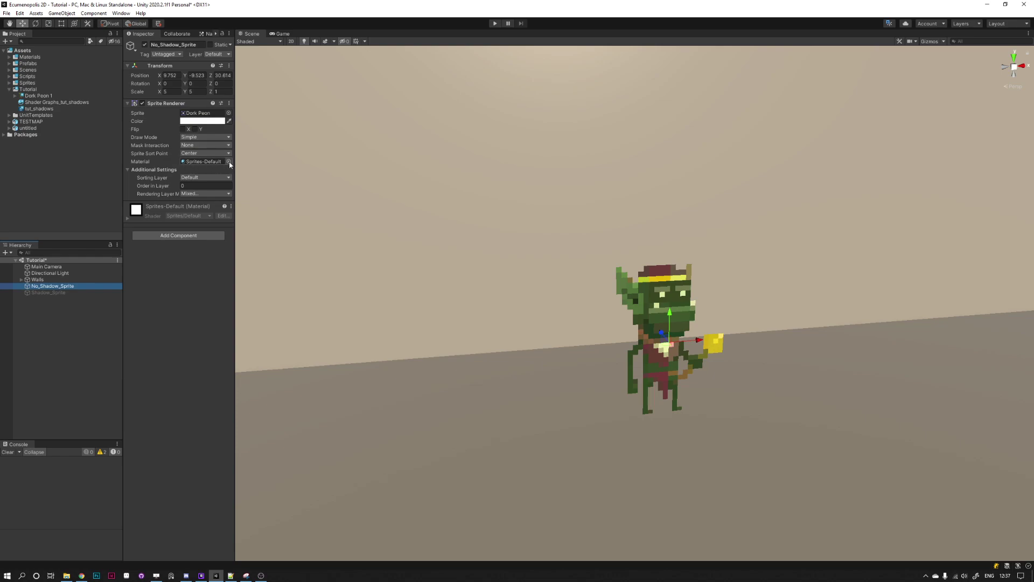
# - Assign the Shader Graphs_tut_shadows material to No_Shadow_Sprite and move the sprite right along X
pyautogui.click(211, 163)
pyautogui.click(228, 162)
pyautogui.scroll(3, 297, 298)
pyautogui.scroll(2, 298, 302)
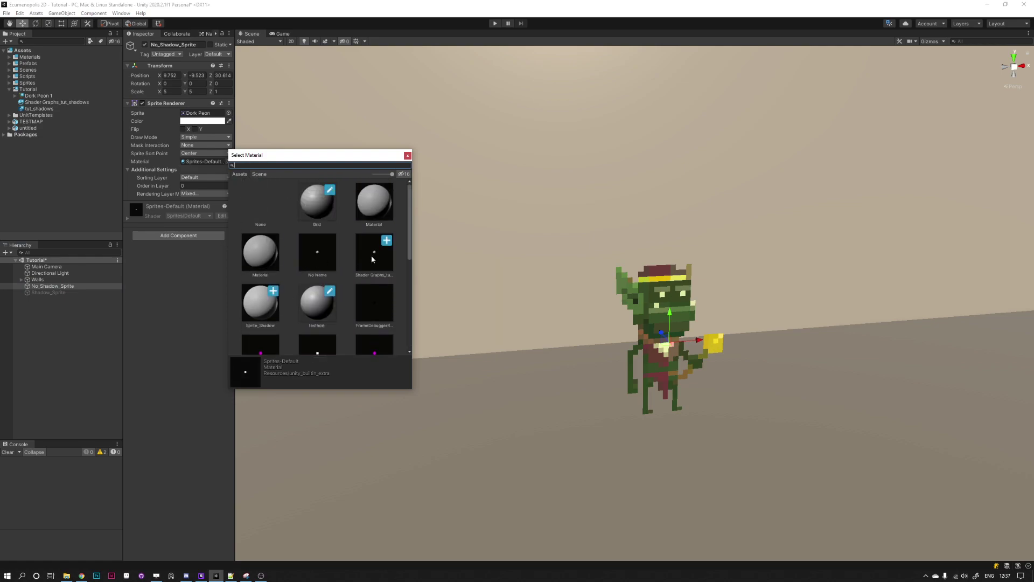
pyautogui.click(372, 259)
pyautogui.doubleClick(371, 259)
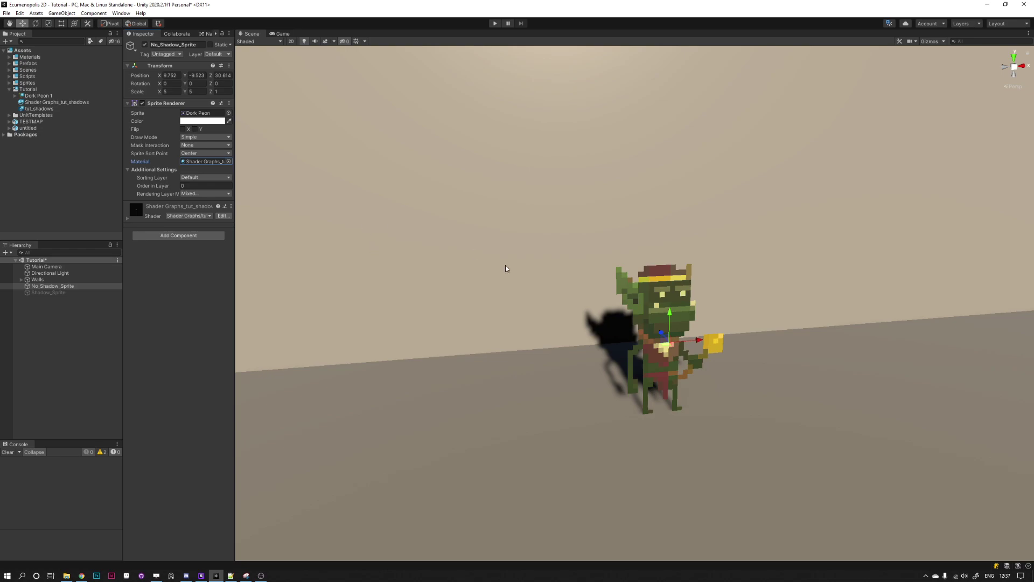
pyautogui.moveTo(709, 344); pyautogui.dragTo(755, 363)
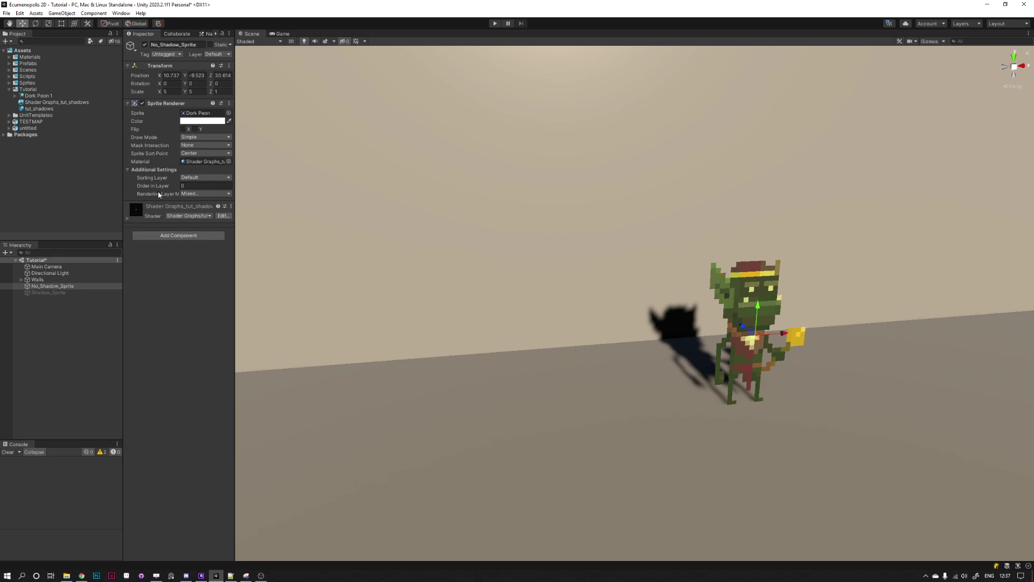
# - Switch the Inspector to Debug mode to reveal the sprite renderer's Cast Shadows setting
pyautogui.click(229, 34)
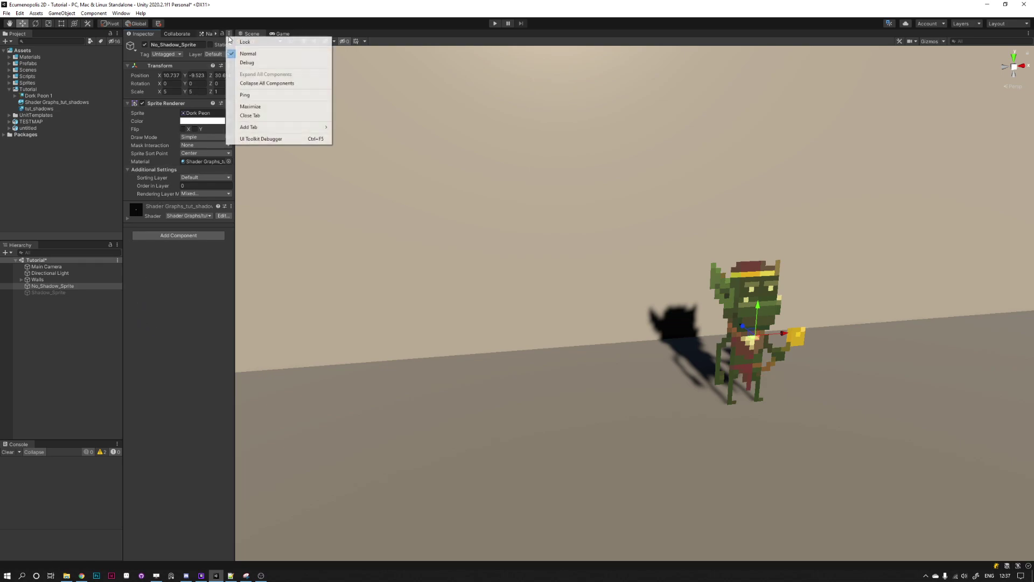
pyautogui.click(245, 63)
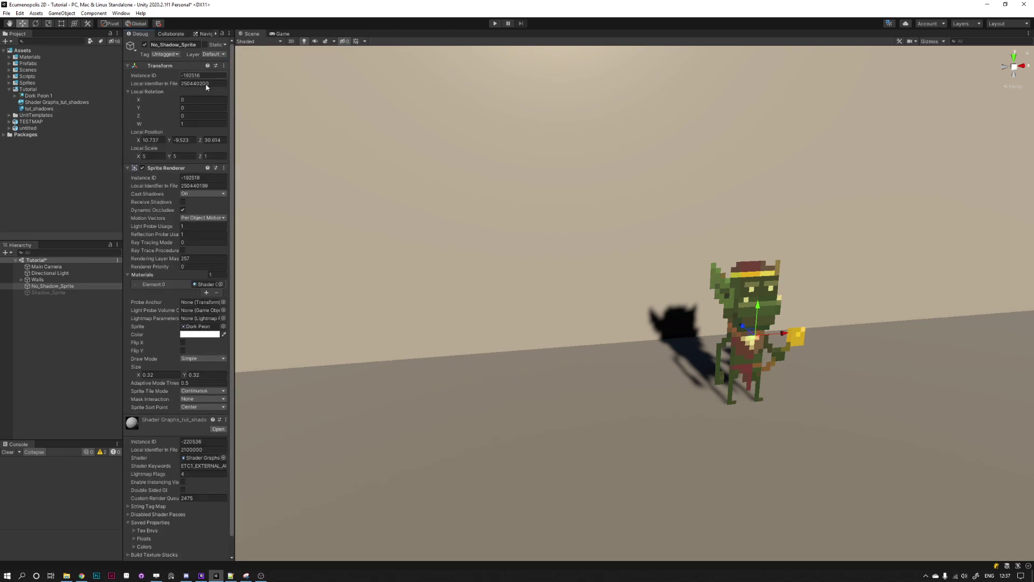
pyautogui.scroll(-2, 160, 192)
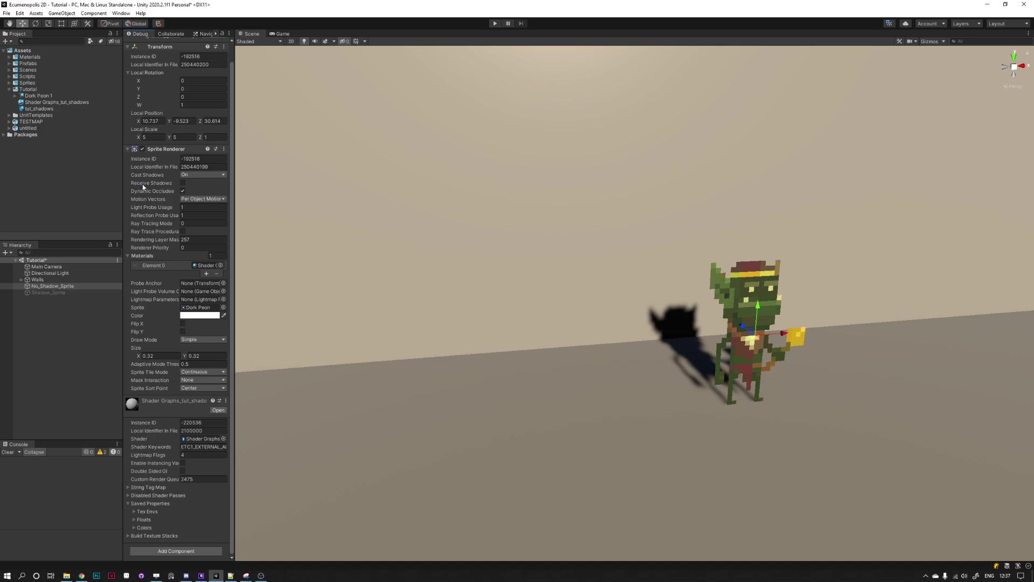
pyautogui.click(192, 178)
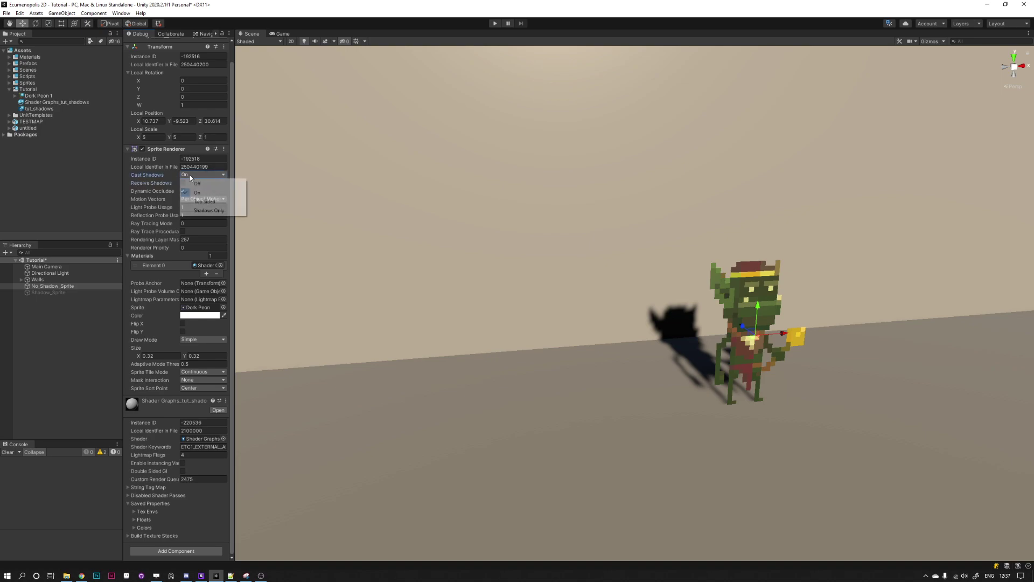
pyautogui.click(156, 182)
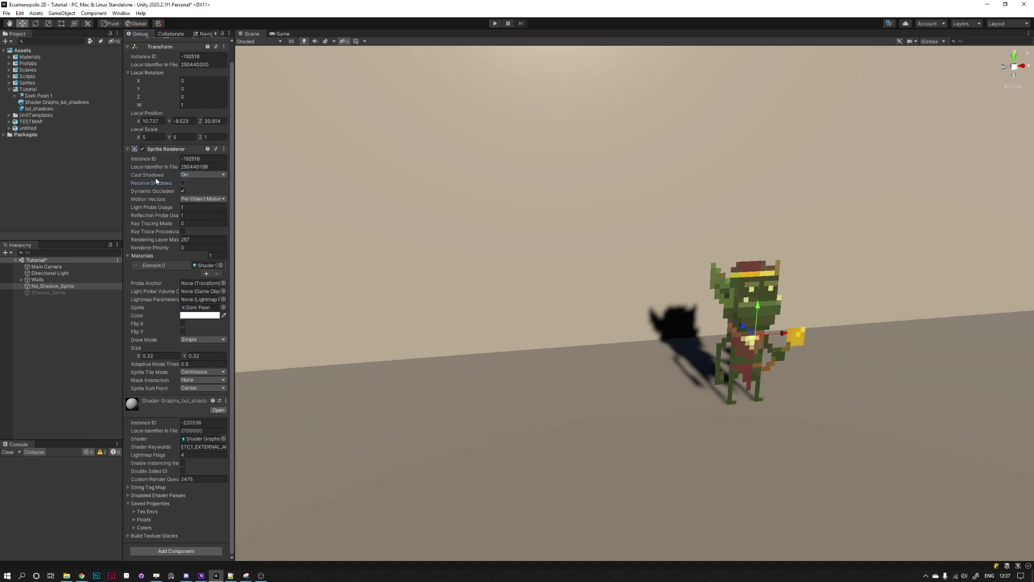
# - Set Cast Shadows to Off to confirm the shadow disappears, then back to On
pyautogui.click(210, 181)
pyautogui.click(188, 186)
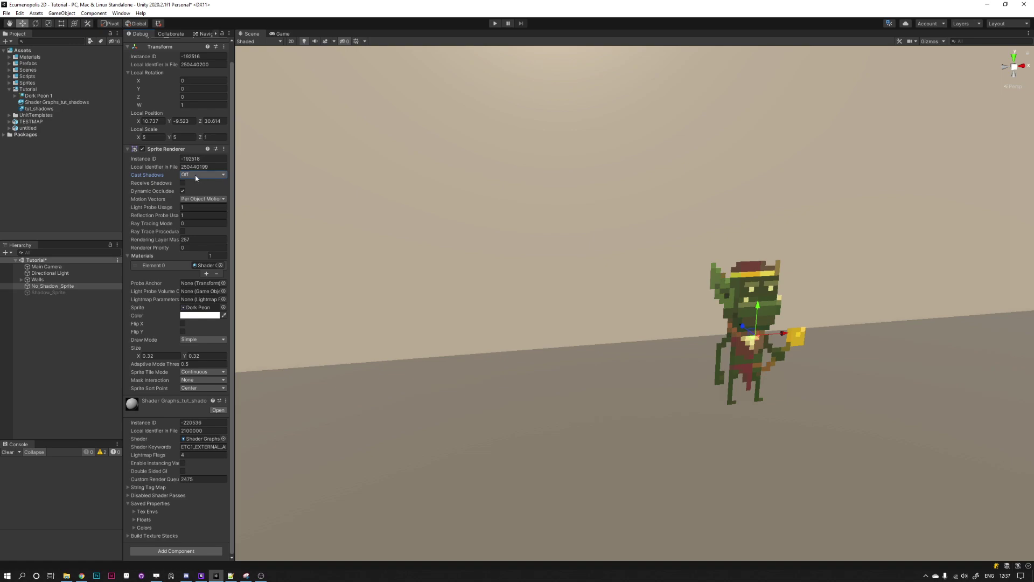
pyautogui.click(195, 175)
pyautogui.click(200, 192)
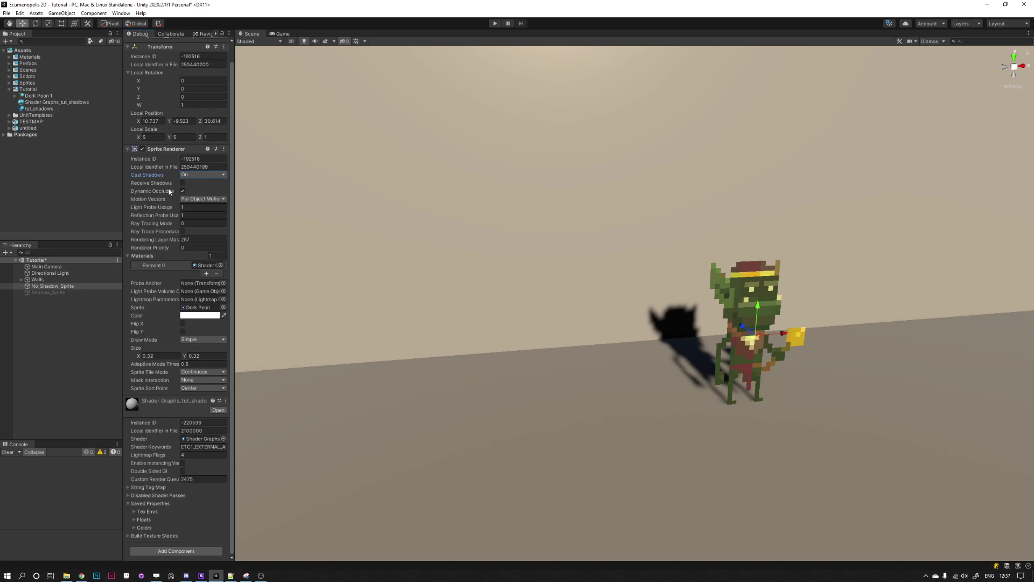
# - Toggle Receive Shadows on and then off again
pyautogui.click(183, 183)
pyautogui.click(182, 184)
pyautogui.click(1003, 576)
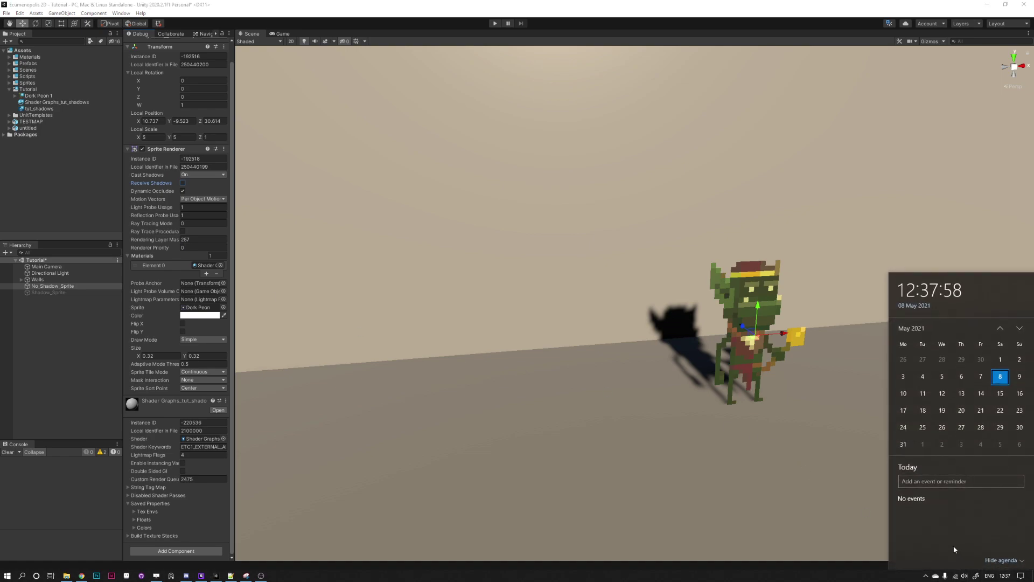
pyautogui.click(521, 340)
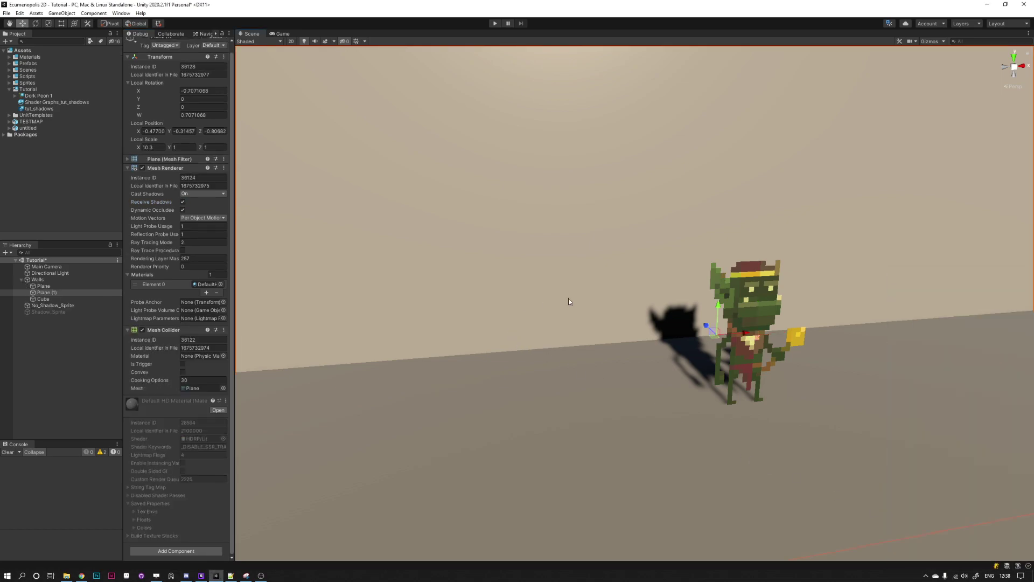
pyautogui.hotkey('alt', 'Tab')
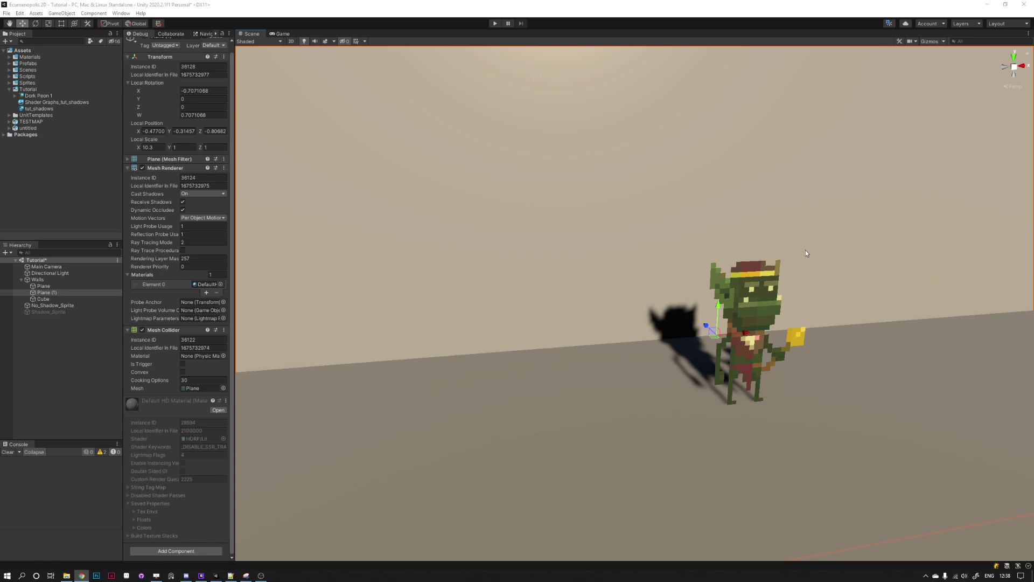
pyautogui.click(51, 347)
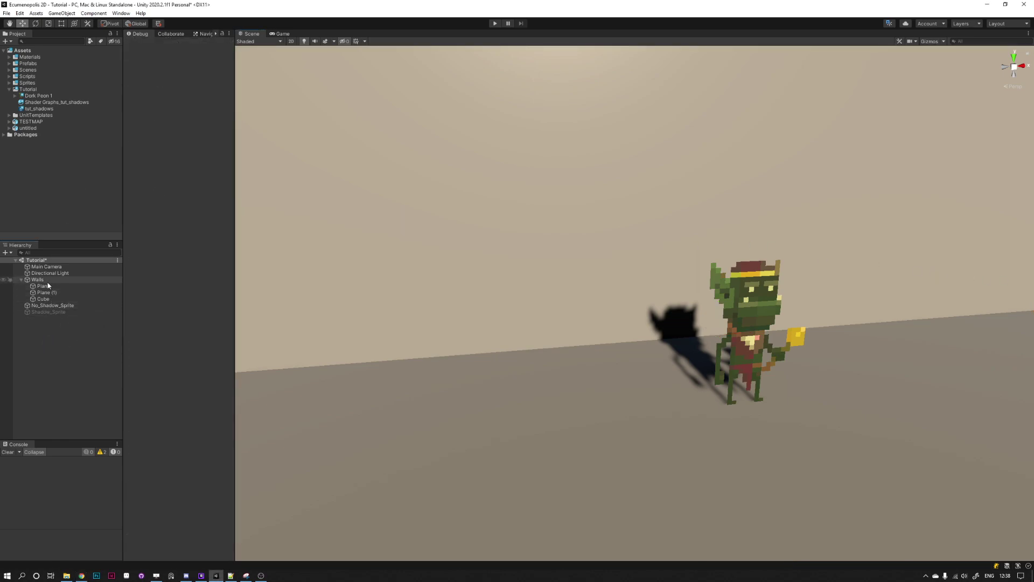
pyautogui.click(48, 286)
pyautogui.click(66, 357)
pyautogui.click(261, 575)
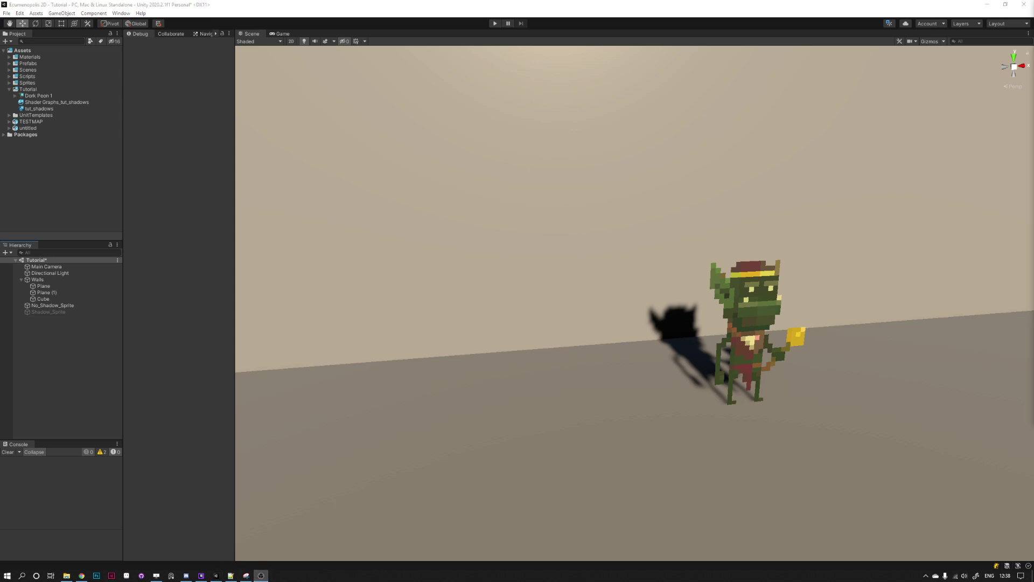